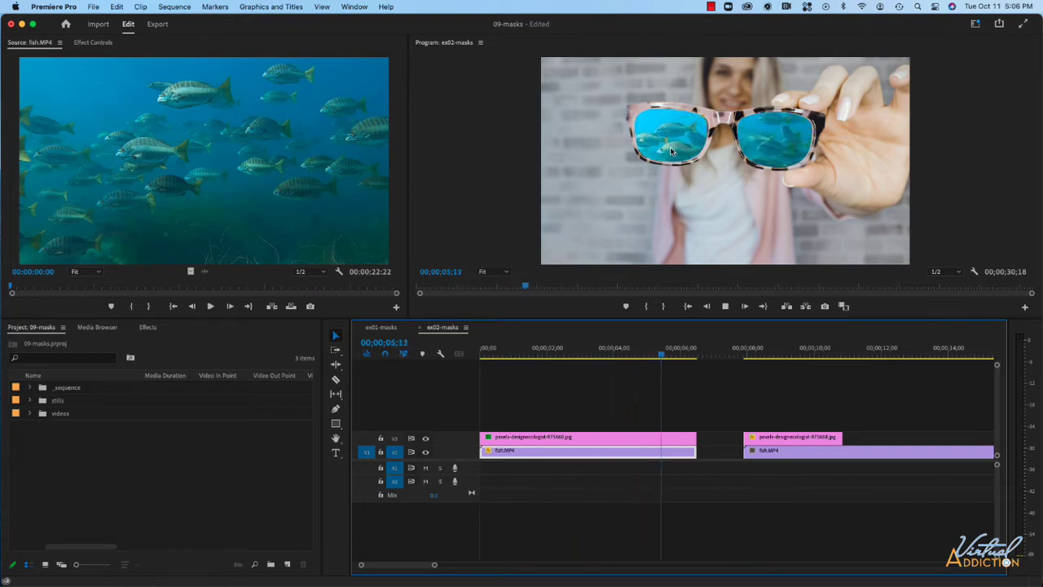
Play the finished masked-glasses example from the start of the ex02-masks sequence
{"action": "key", "text": "space"}
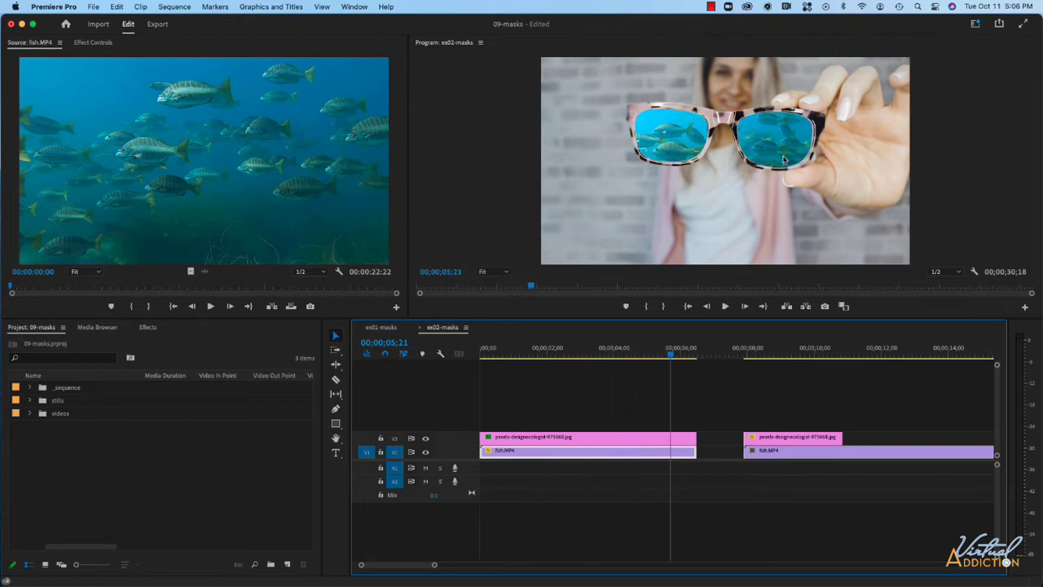
{"action": "key", "text": "Home"}
{"action": "key", "text": "space"}
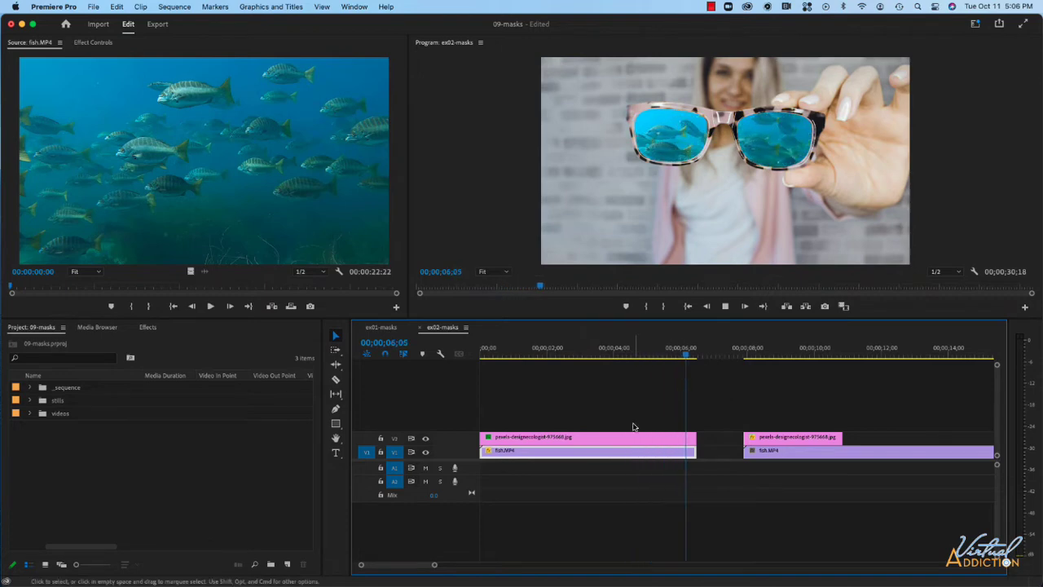
{"action": "key", "text": "space"}
Extend the second glasses photo clip on V2 to about 00;00;16;17, and briefly hide V2 to view the fish footage beneath
{"action": "left_click", "coordinate": [755, 352]}
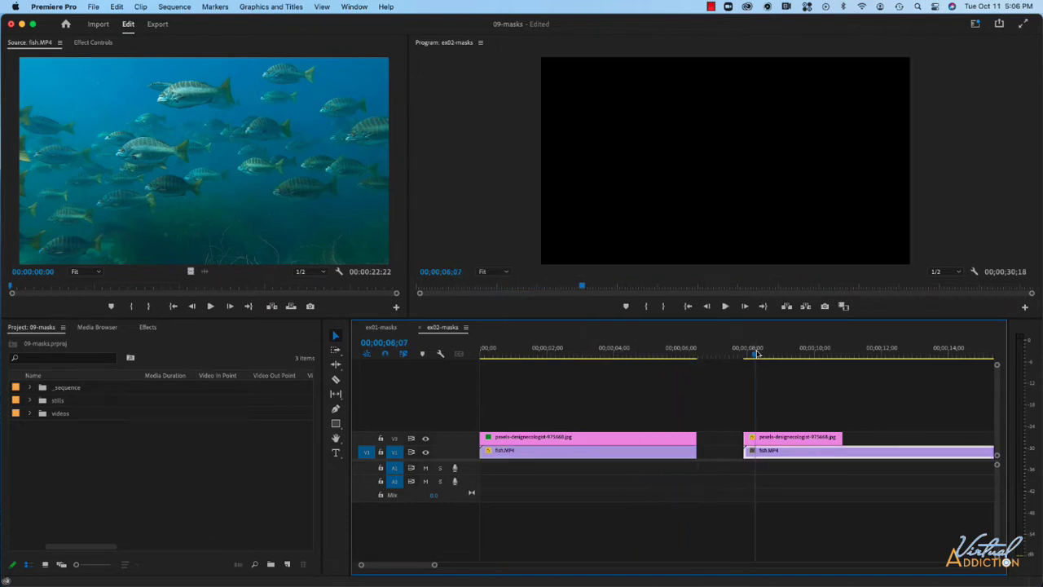
{"action": "scroll", "coordinate": [752, 376], "scroll_direction": "right", "scroll_amount": 3}
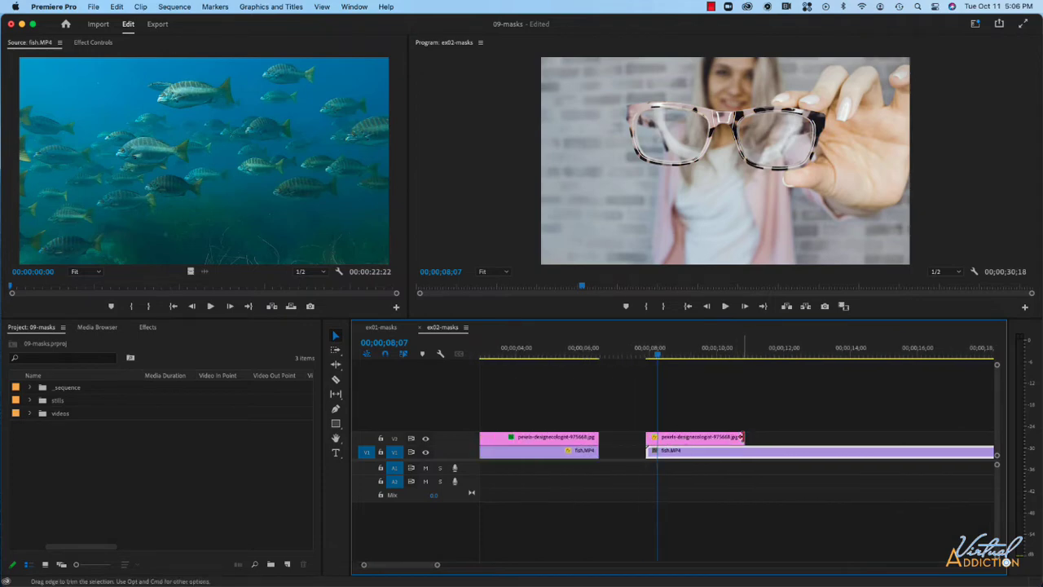
{"action": "left_click_drag", "start_coordinate": [743, 437], "coordinate": [935, 438]}
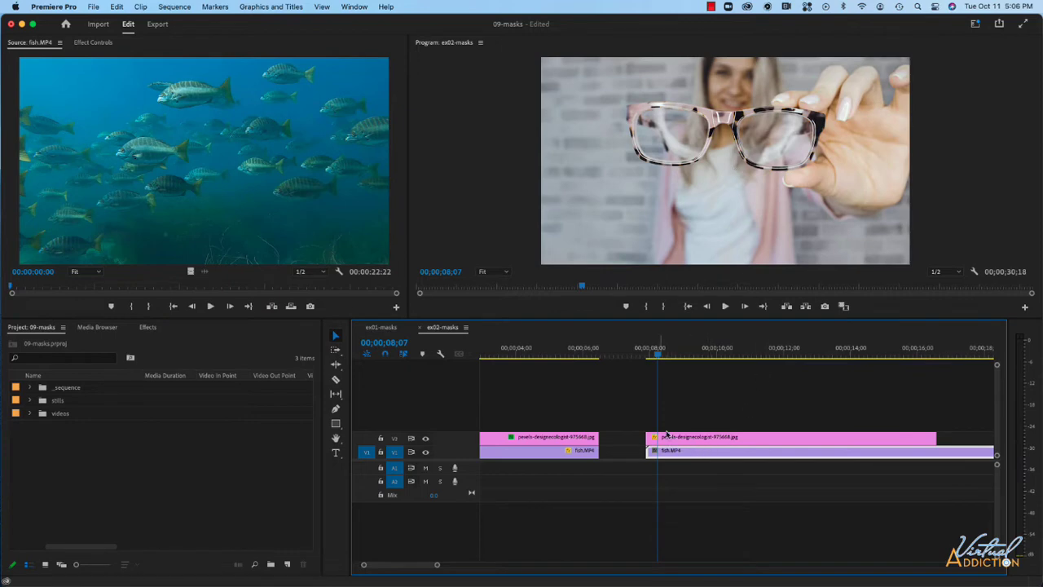
{"action": "left_click", "coordinate": [426, 439]}
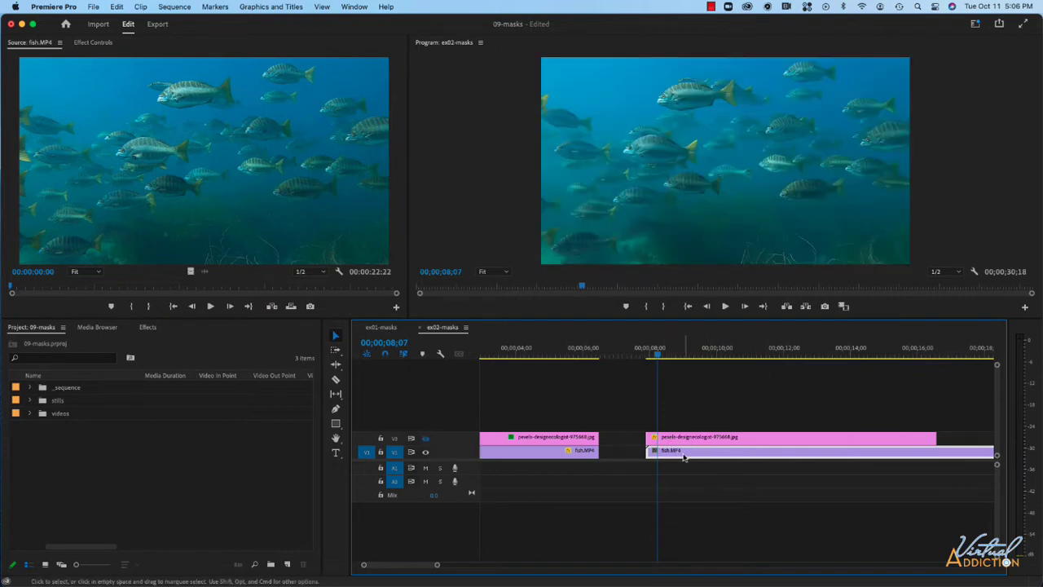
{"action": "left_click", "coordinate": [425, 439]}
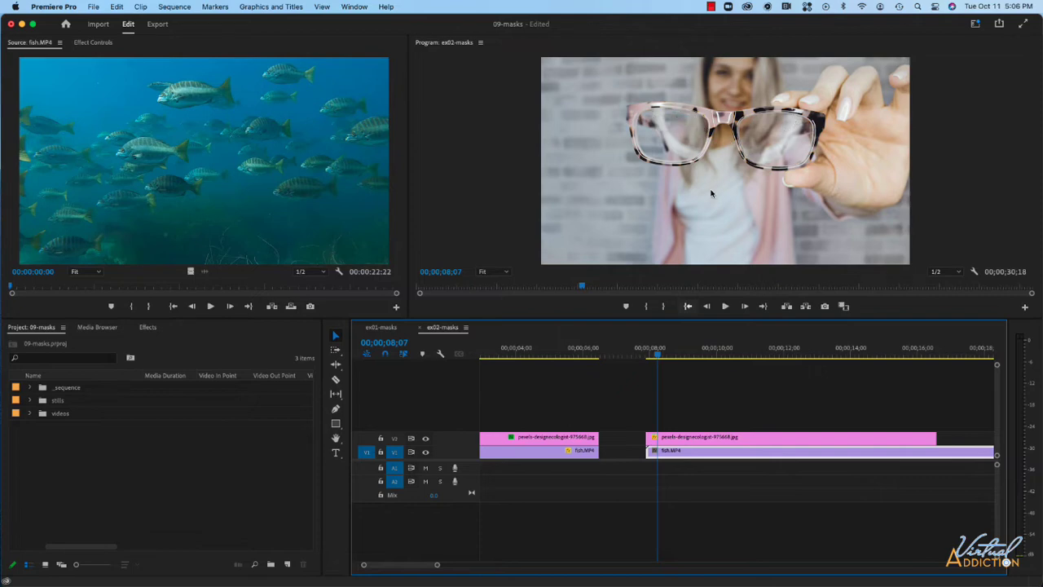
Try an ellipse opacity mask on the second photo clip, fit it around the left lens, and invert it
{"action": "left_click", "coordinate": [673, 439]}
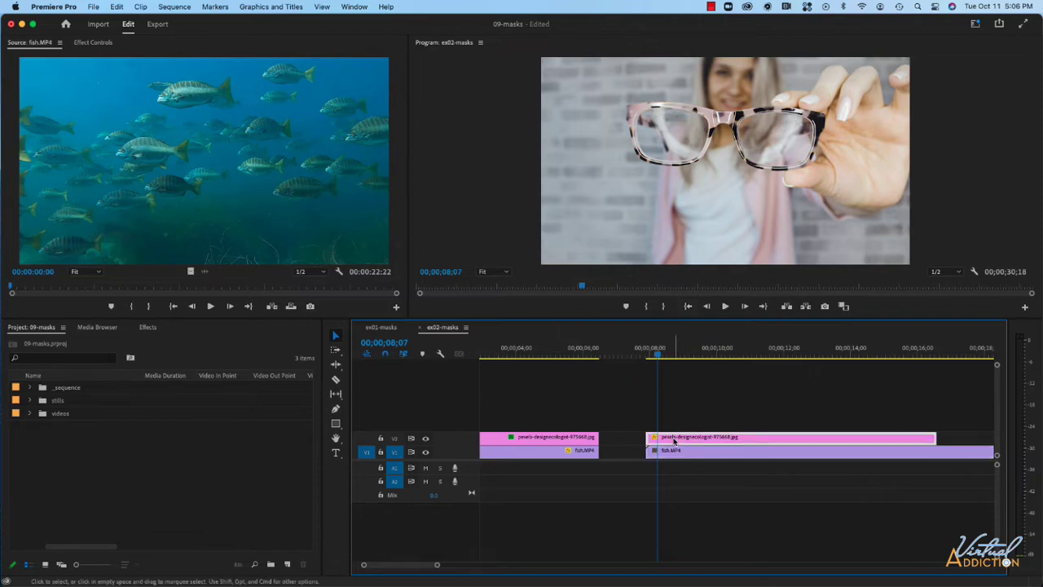
{"action": "left_click", "coordinate": [93, 43]}
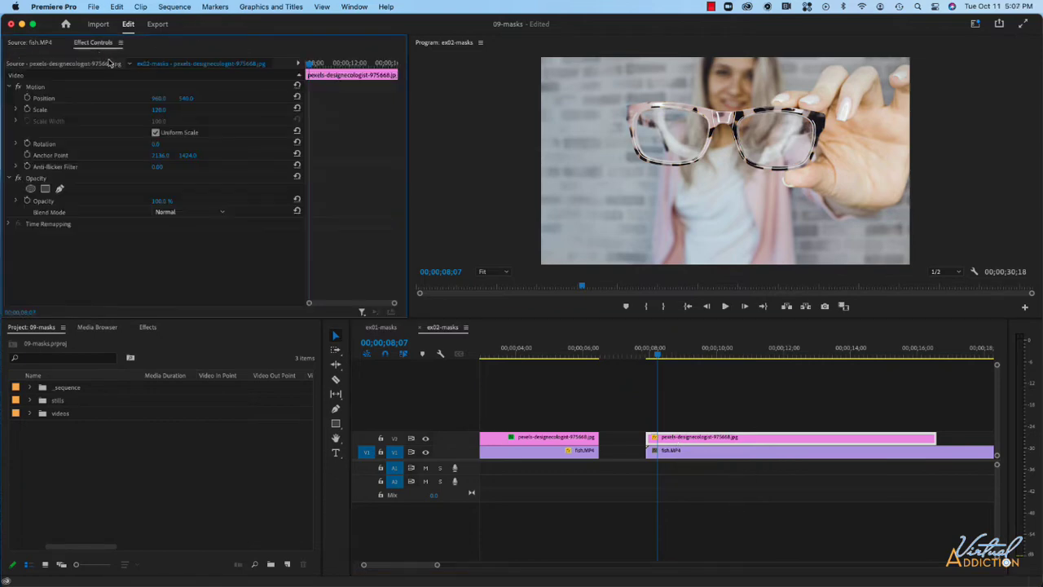
{"action": "left_click", "coordinate": [30, 189]}
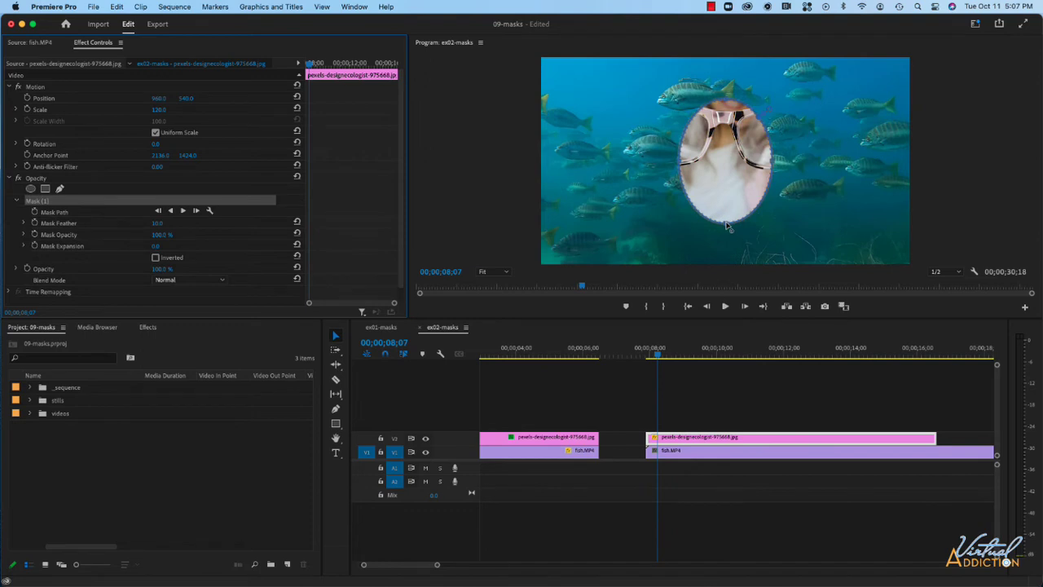
{"action": "left_click_drag", "start_coordinate": [728, 227], "coordinate": [664, 144]}
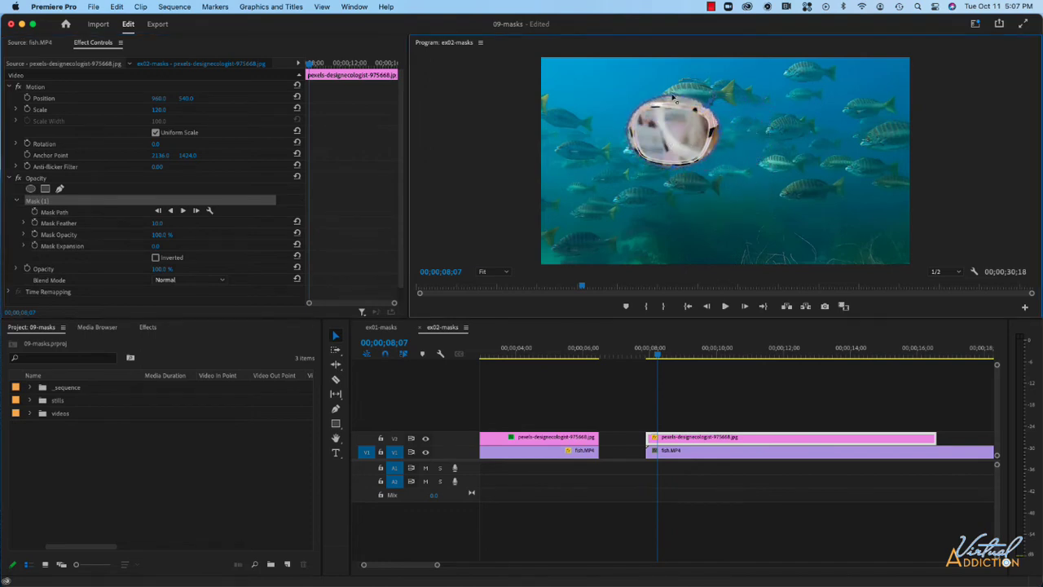
{"action": "left_click_drag", "start_coordinate": [675, 99], "coordinate": [671, 108]}
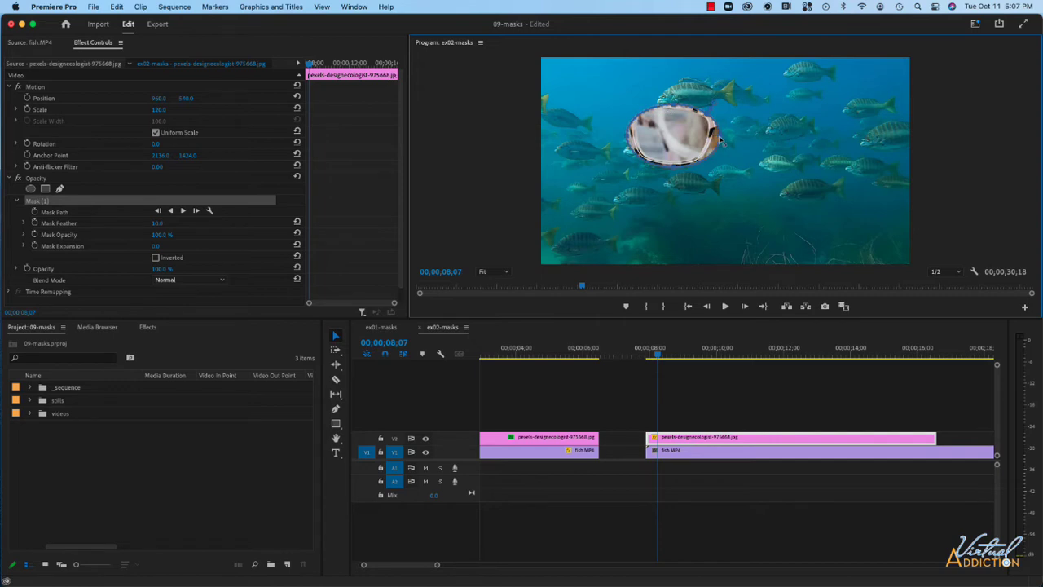
{"action": "left_click_drag", "start_coordinate": [720, 141], "coordinate": [713, 141]}
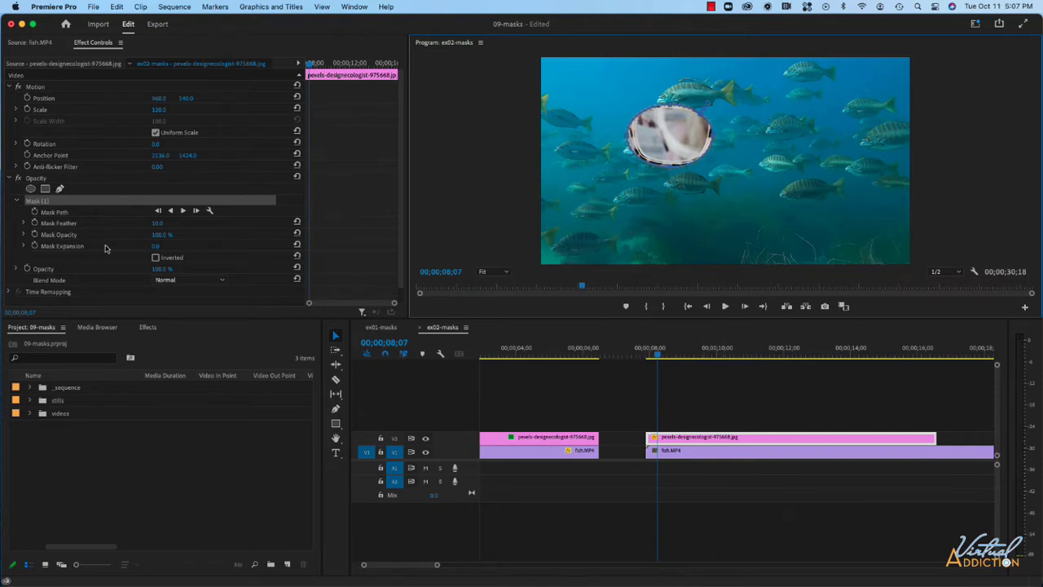
{"action": "left_click", "coordinate": [156, 258]}
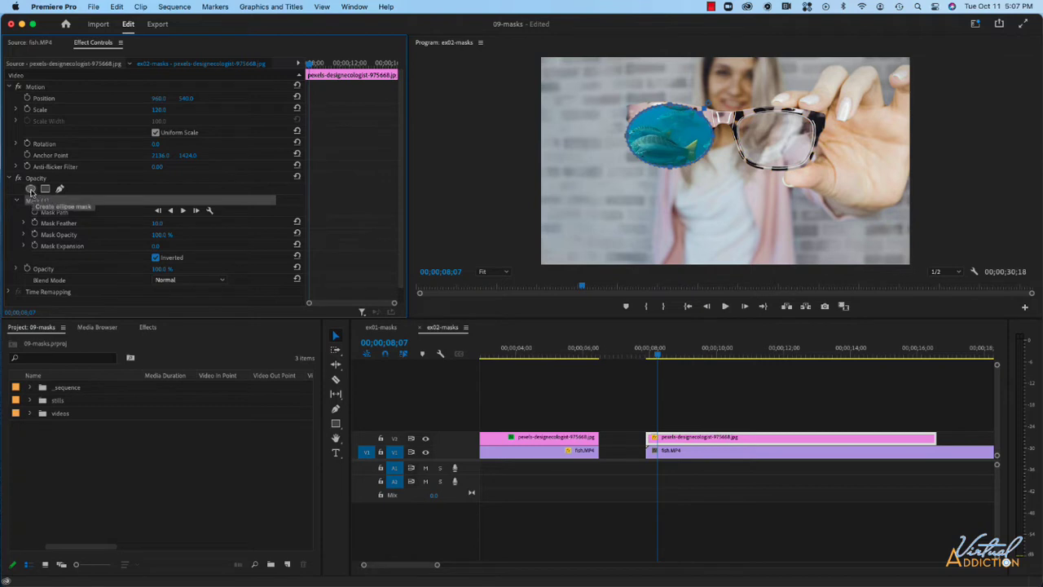
Try a second ellipse opacity mask fitted around the right lens, switching its inversion on and back off
{"action": "left_click", "coordinate": [30, 189]}
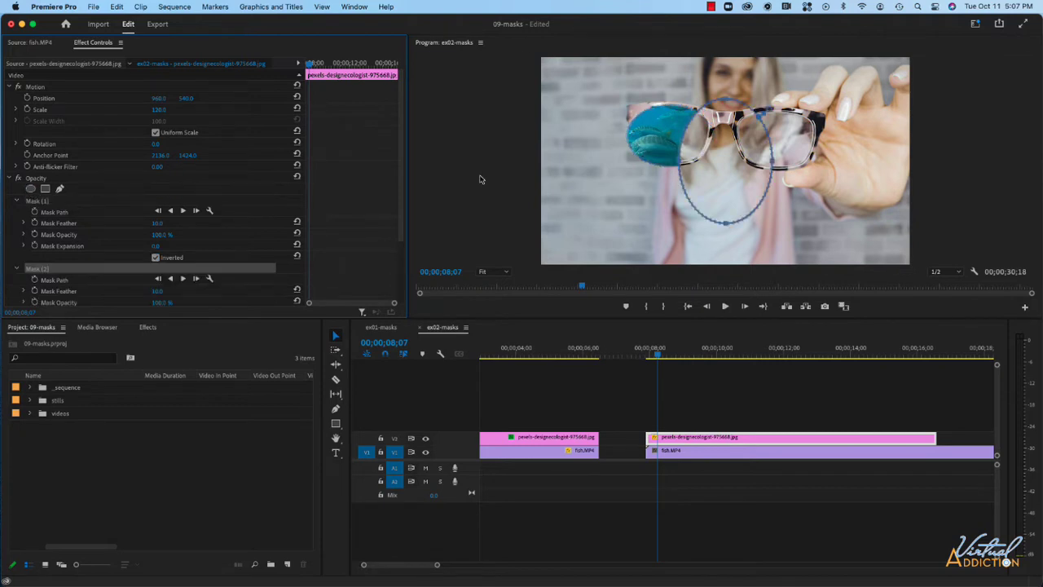
{"action": "left_click_drag", "start_coordinate": [730, 226], "coordinate": [816, 141]}
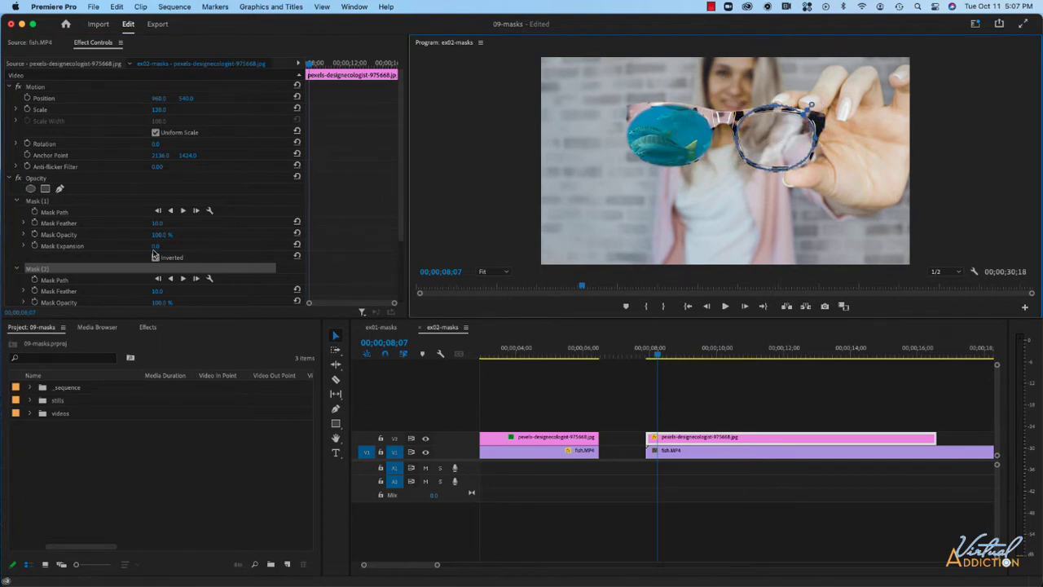
{"action": "scroll", "coordinate": [155, 252], "scroll_direction": "down", "scroll_amount": 3}
{"action": "left_click", "coordinate": [155, 260]}
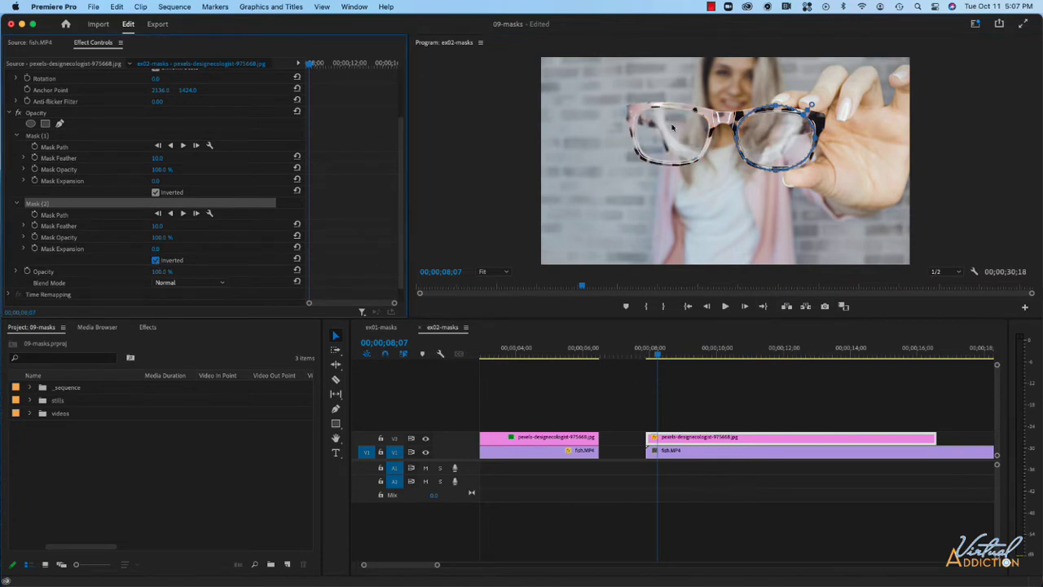
{"action": "left_click", "coordinate": [155, 260]}
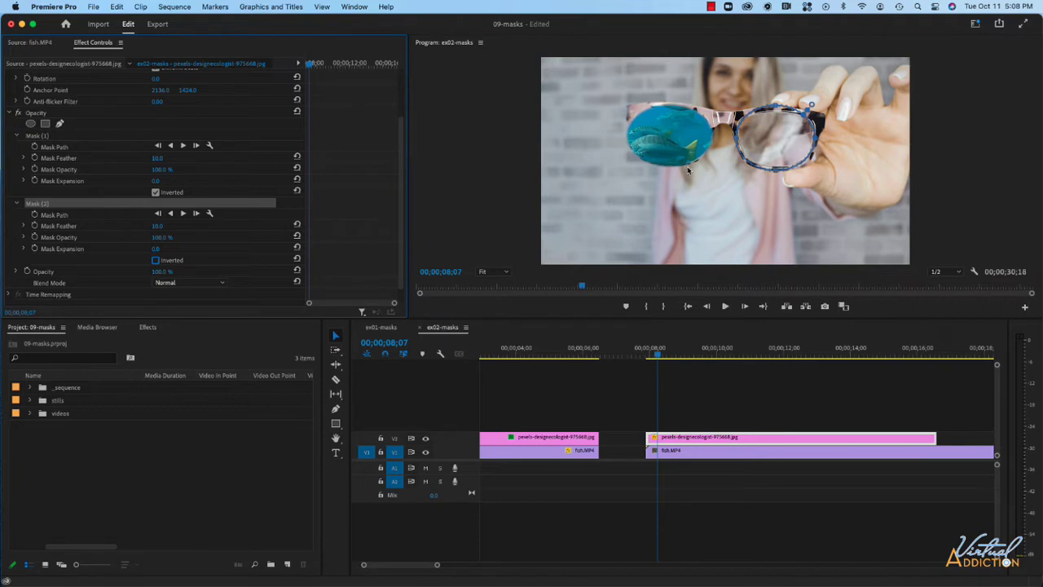
Clear both opacity masks from the photo clip
{"action": "right_click", "coordinate": [38, 204]}
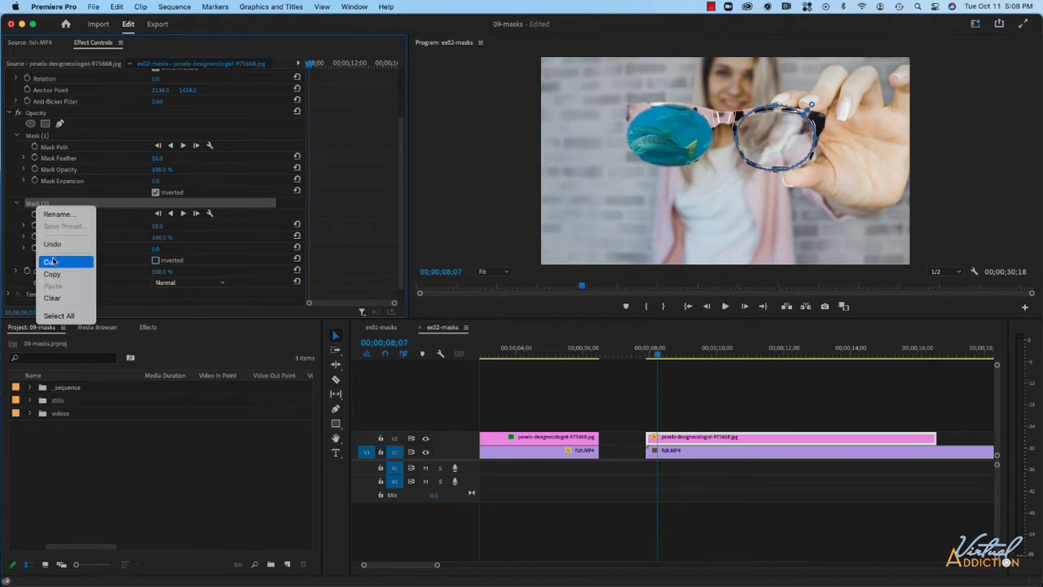
{"action": "left_click", "coordinate": [51, 297]}
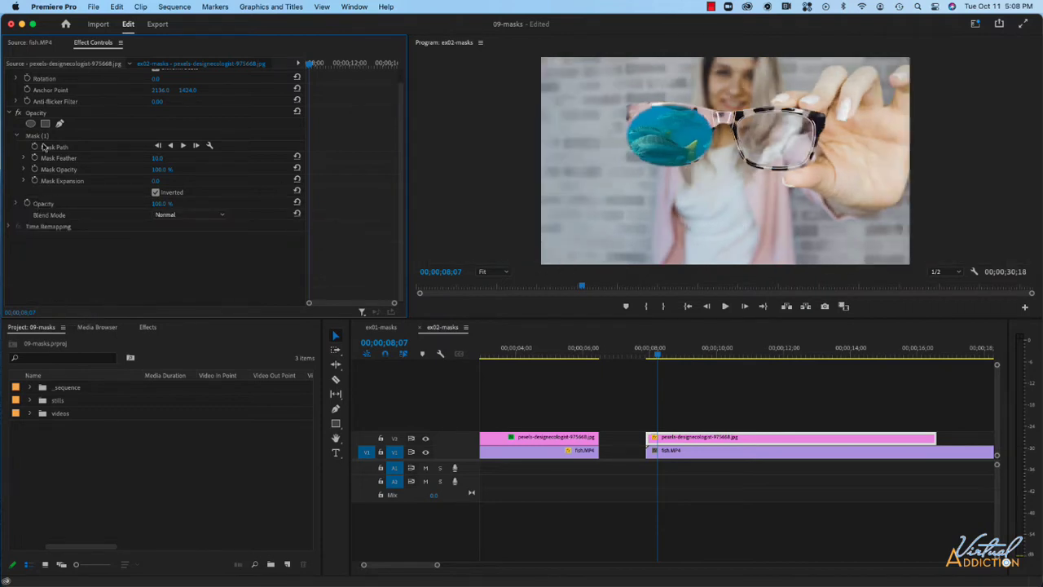
{"action": "right_click", "coordinate": [37, 137]}
{"action": "left_click", "coordinate": [65, 236]}
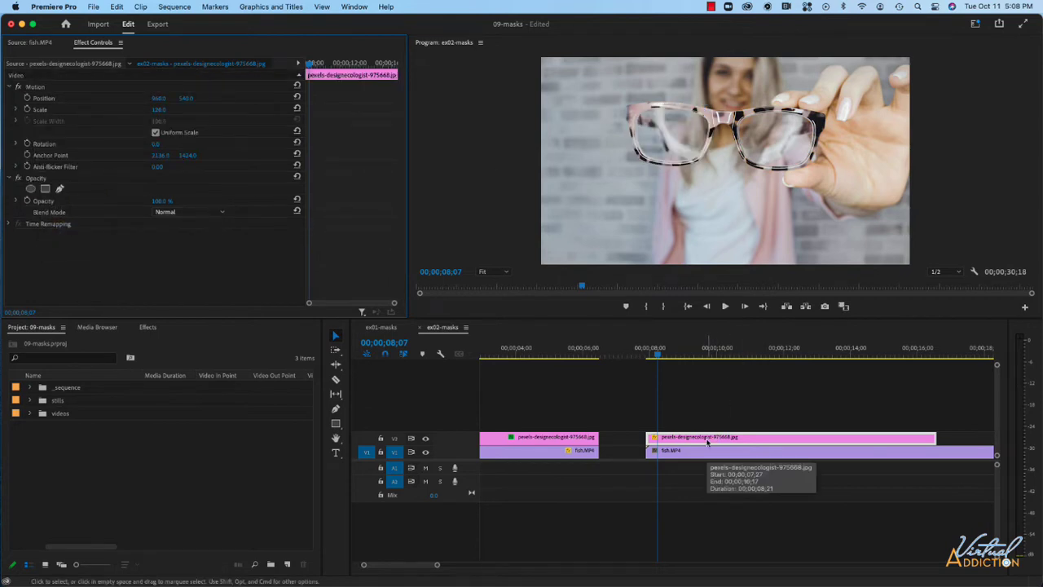
Search the effects for "alpha" and apply Alpha Adjust to the second glasses photo clip
{"action": "left_click", "coordinate": [163, 340]}
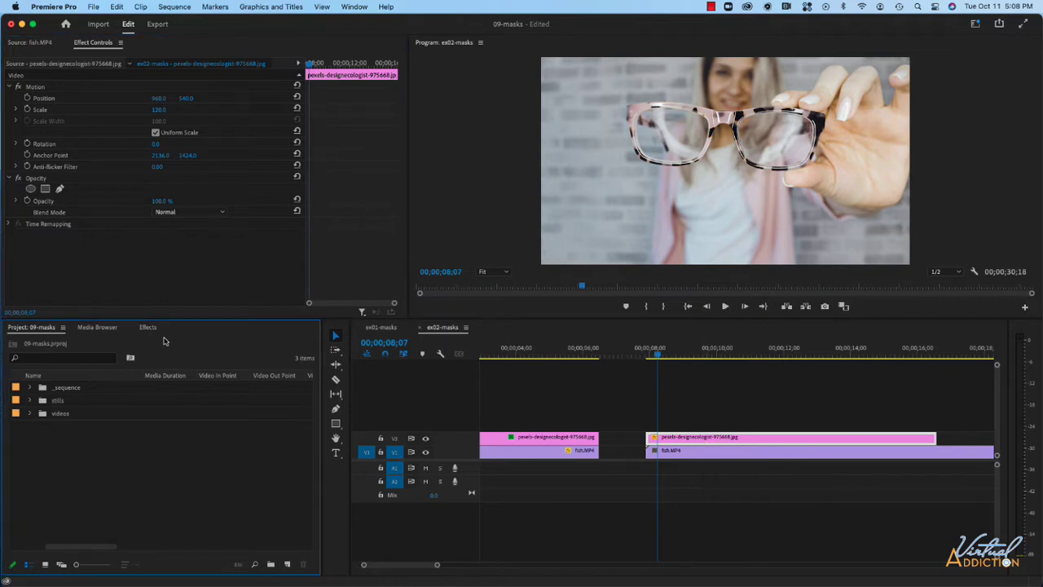
{"action": "left_click", "coordinate": [147, 328]}
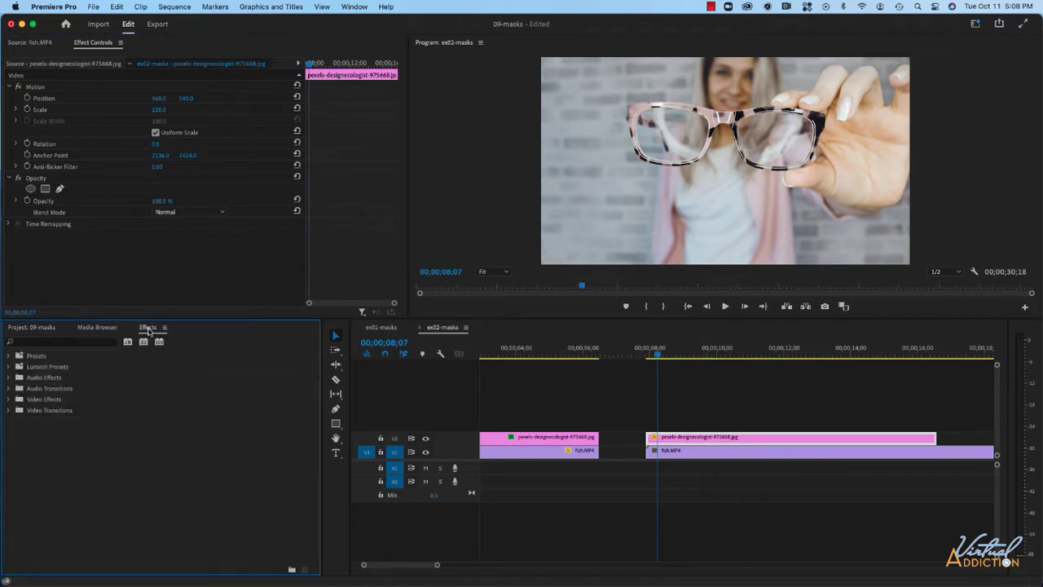
{"action": "left_click", "coordinate": [23, 343]}
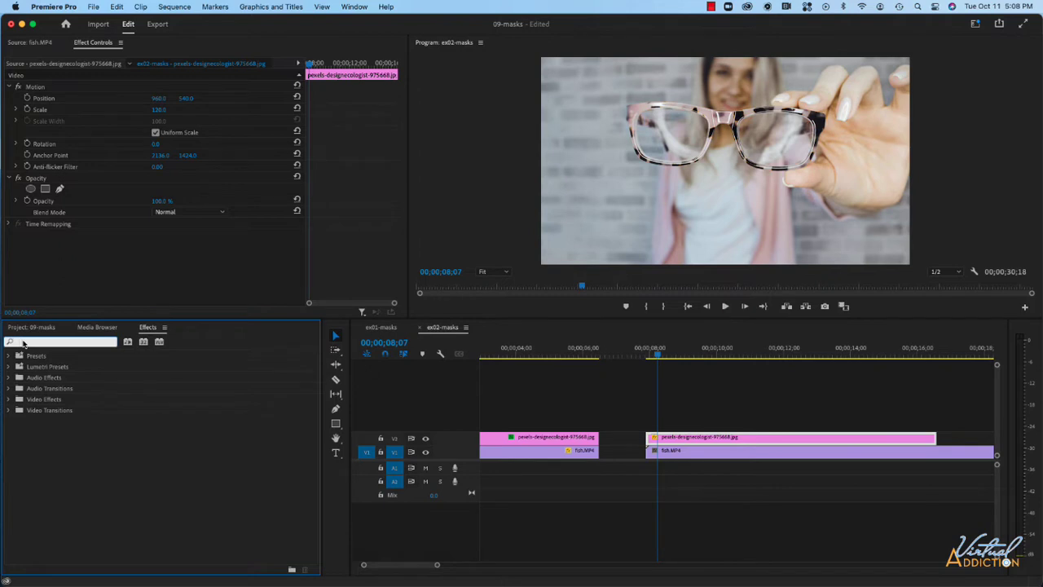
{"action": "type", "text": "alpha"}
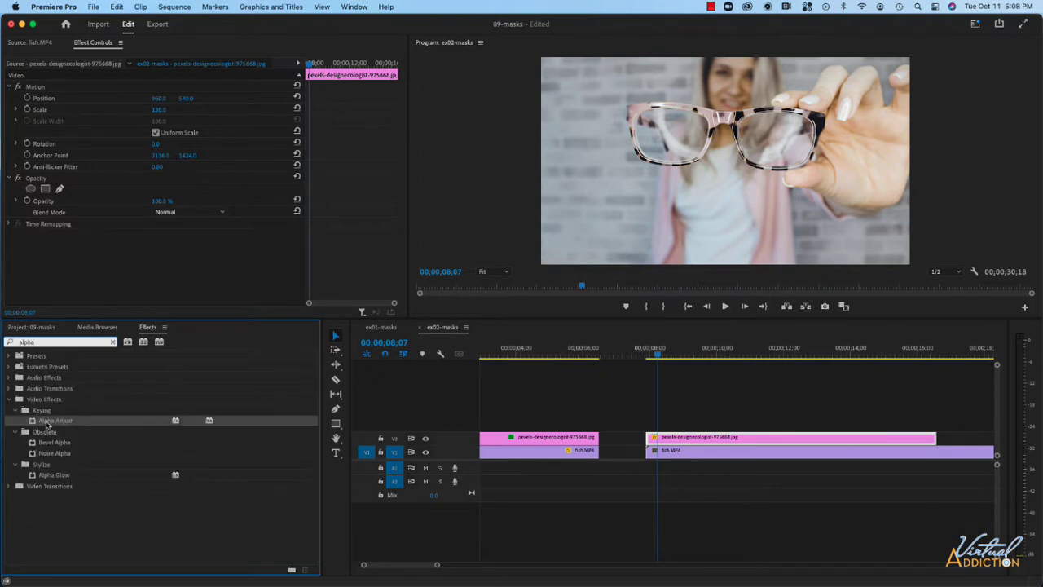
{"action": "left_click_drag", "start_coordinate": [47, 425], "coordinate": [667, 439]}
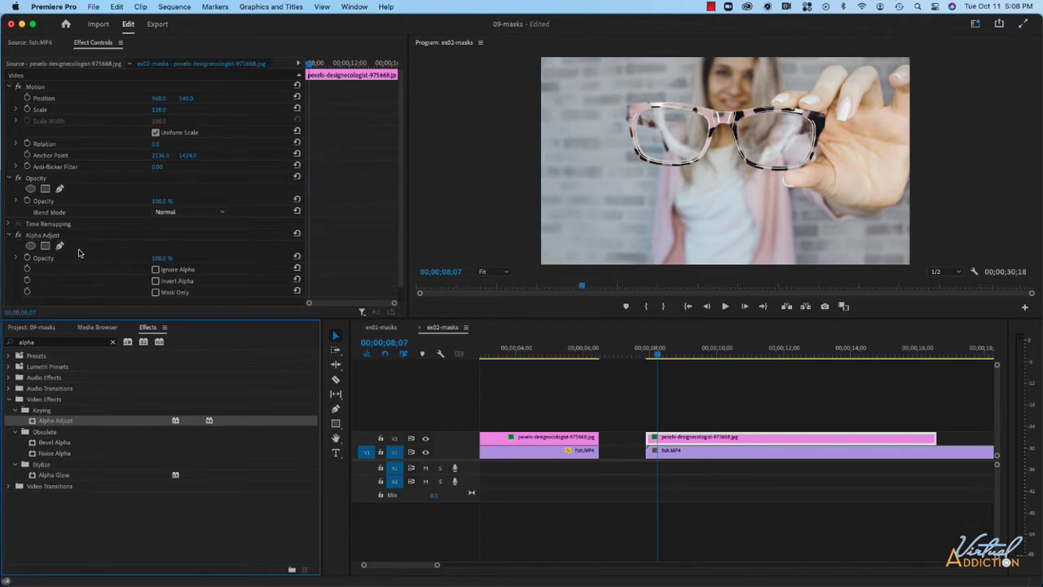
Add an ellipse mask to the Alpha Adjust effect and roughly fit it inside the left lens of the glasses
{"action": "scroll", "coordinate": [78, 252], "scroll_direction": "down", "scroll_amount": 1}
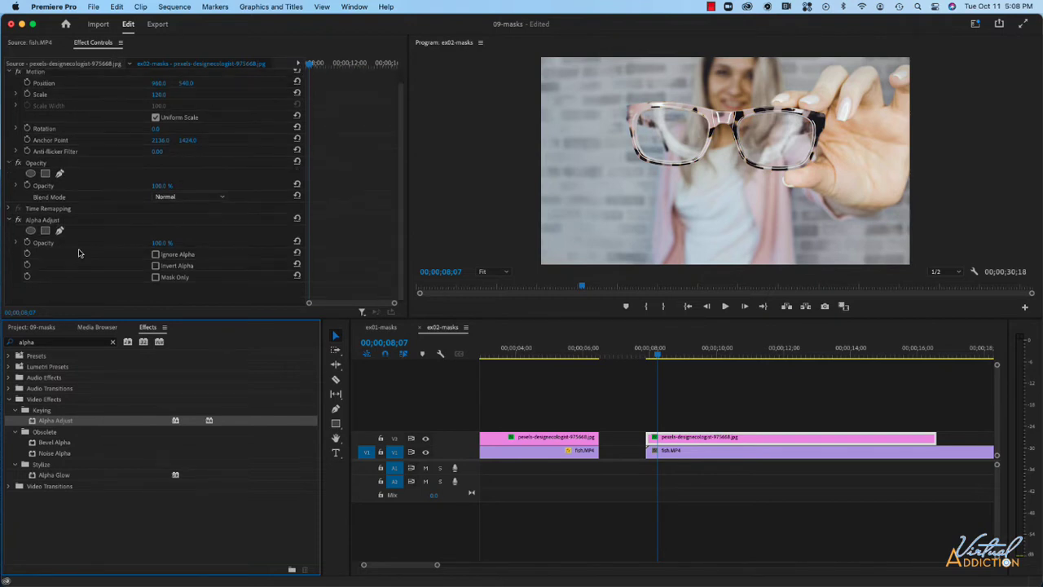
{"action": "left_click", "coordinate": [30, 231]}
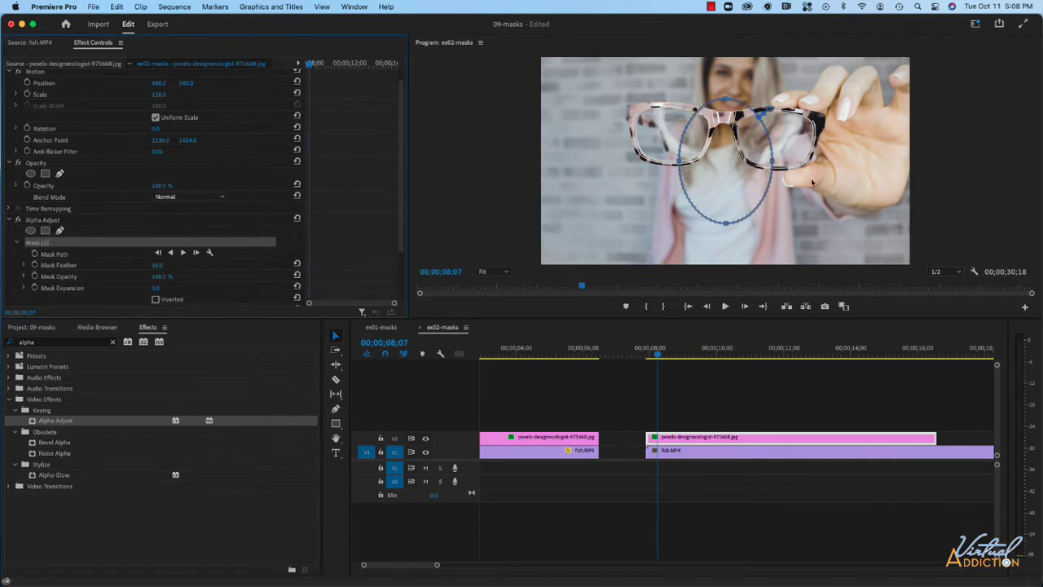
{"action": "left_click_drag", "start_coordinate": [747, 208], "coordinate": [676, 165]}
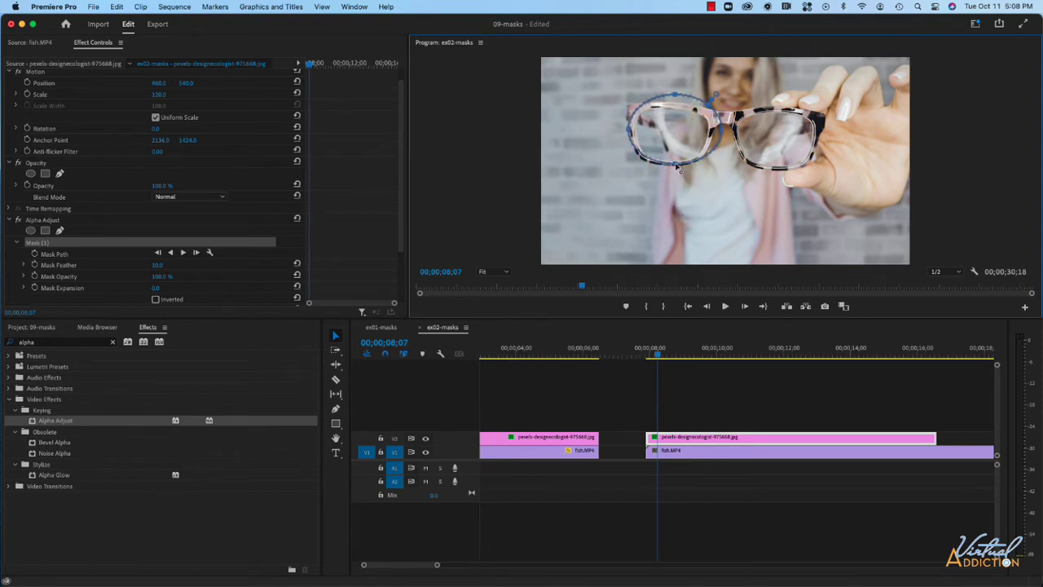
{"action": "left_click_drag", "start_coordinate": [727, 137], "coordinate": [711, 135]}
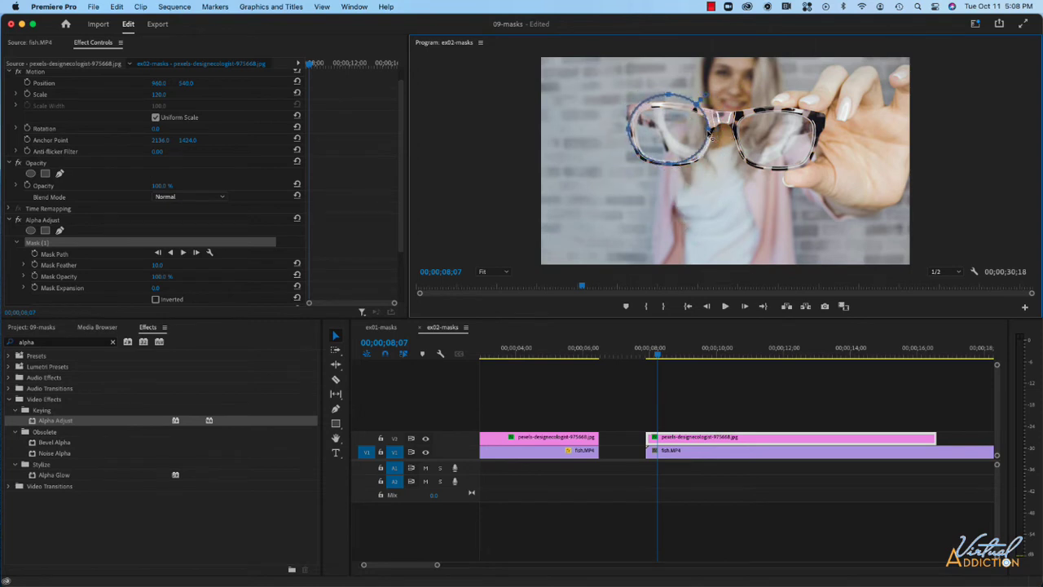
{"action": "left_click_drag", "start_coordinate": [668, 96], "coordinate": [668, 107]}
{"action": "left_click_drag", "start_coordinate": [629, 136], "coordinate": [638, 140]}
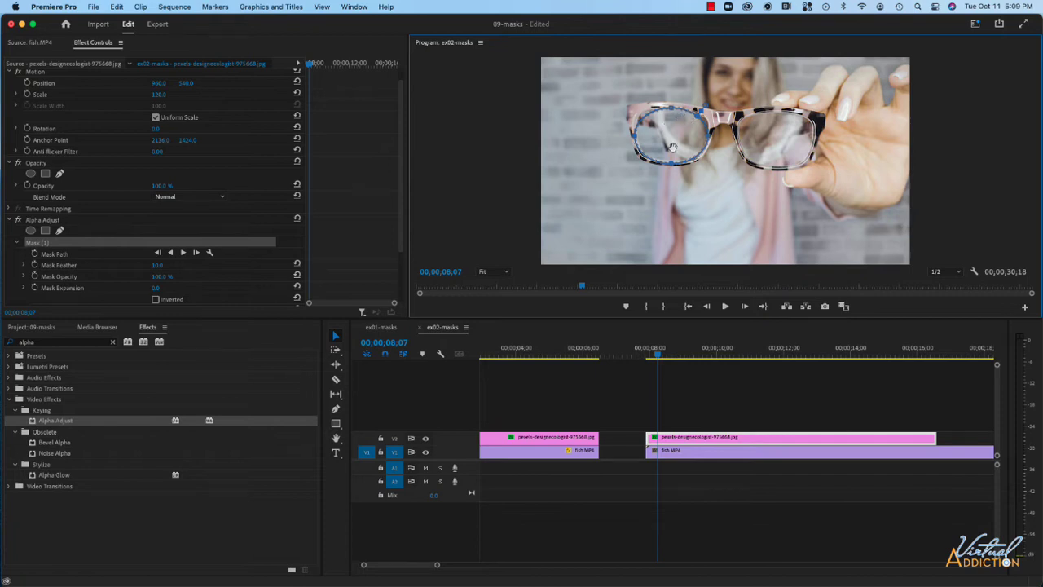
Nudge the top, side and bottom points of the Alpha Adjust ellipse mask so they sit just inside the left lens rim
{"action": "left_click", "coordinate": [505, 275]}
{"action": "left_click", "coordinate": [497, 344]}
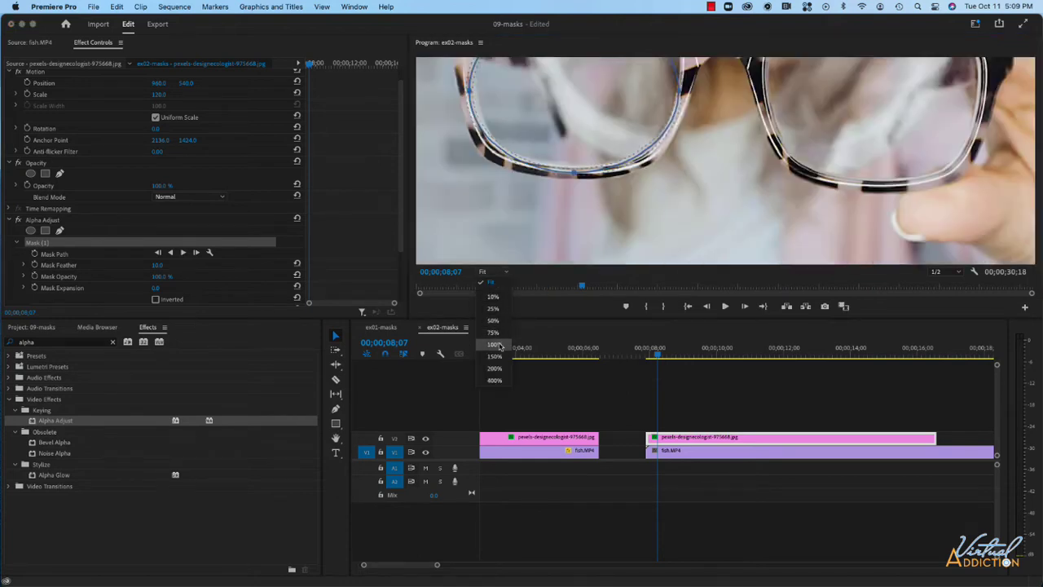
{"action": "left_click", "coordinate": [497, 345]}
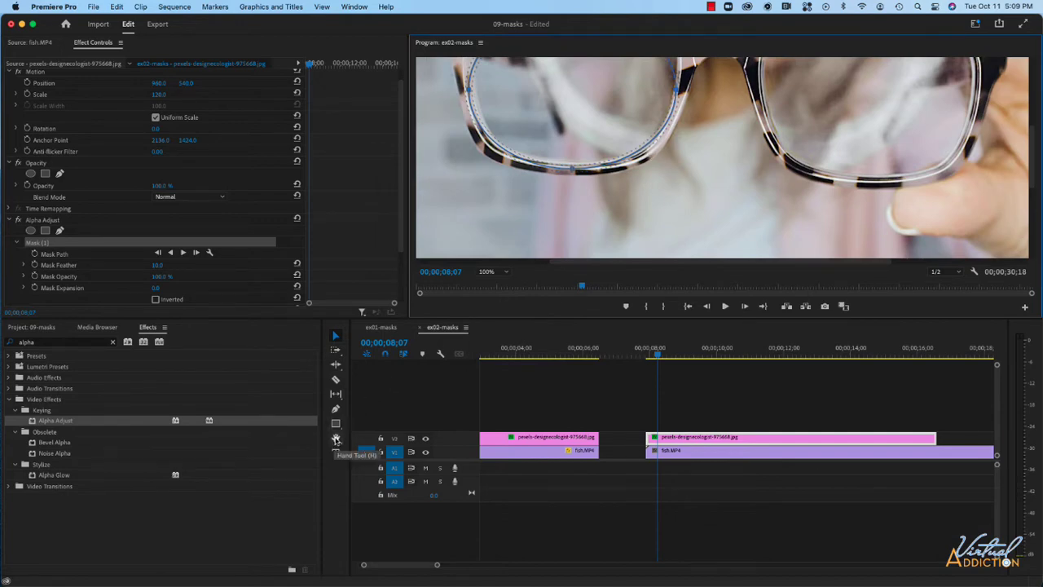
{"action": "left_click", "coordinate": [335, 439]}
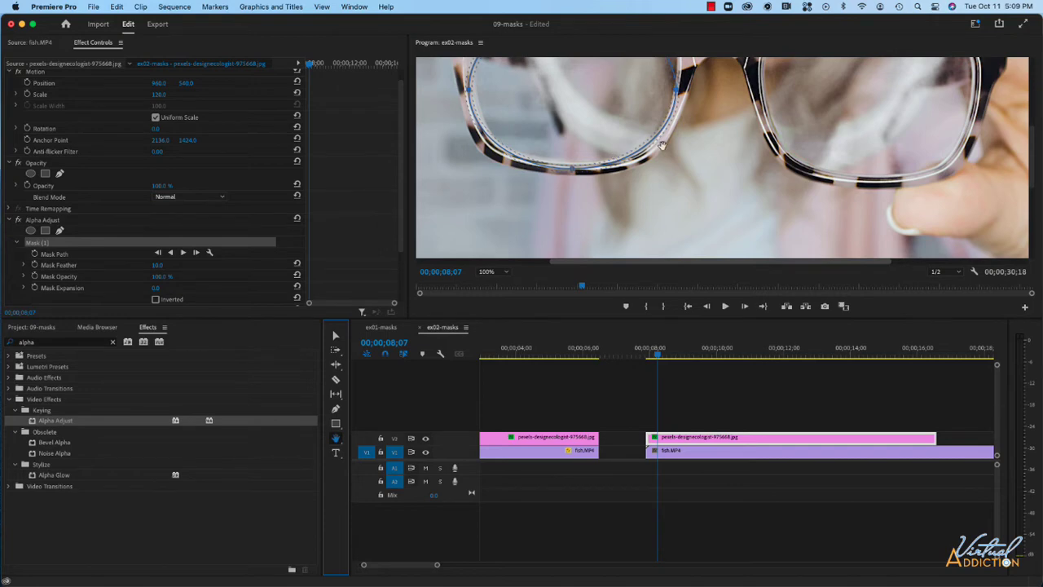
{"action": "left_click_drag", "start_coordinate": [661, 145], "coordinate": [663, 201]}
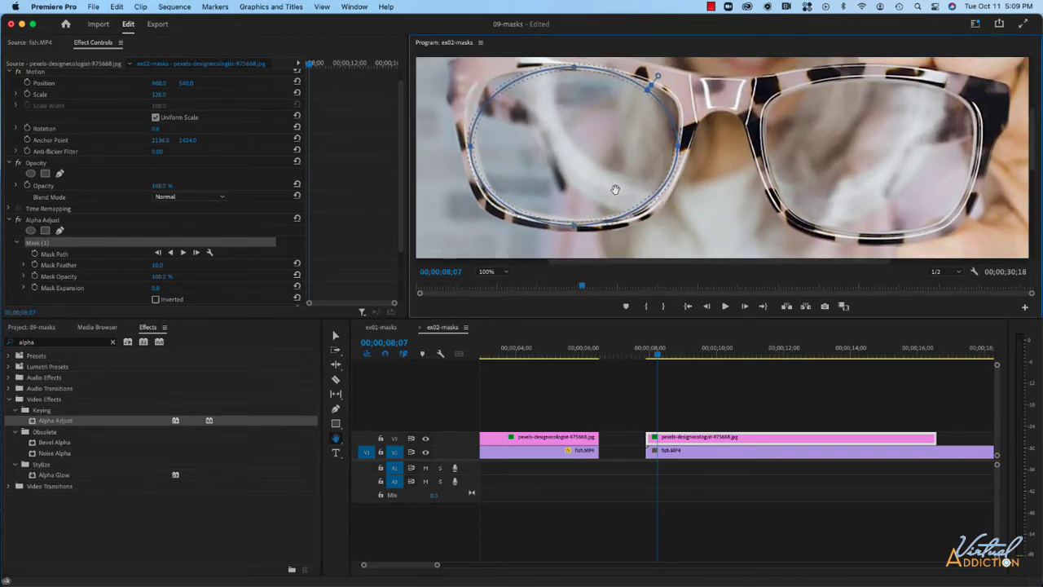
{"action": "left_click_drag", "start_coordinate": [630, 155], "coordinate": [634, 161]}
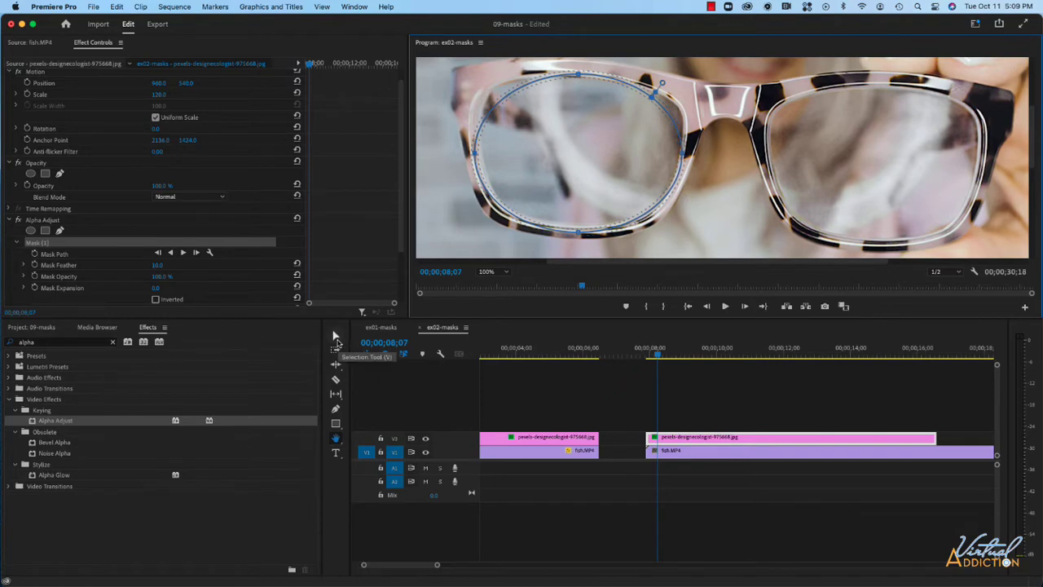
{"action": "left_click", "coordinate": [335, 336]}
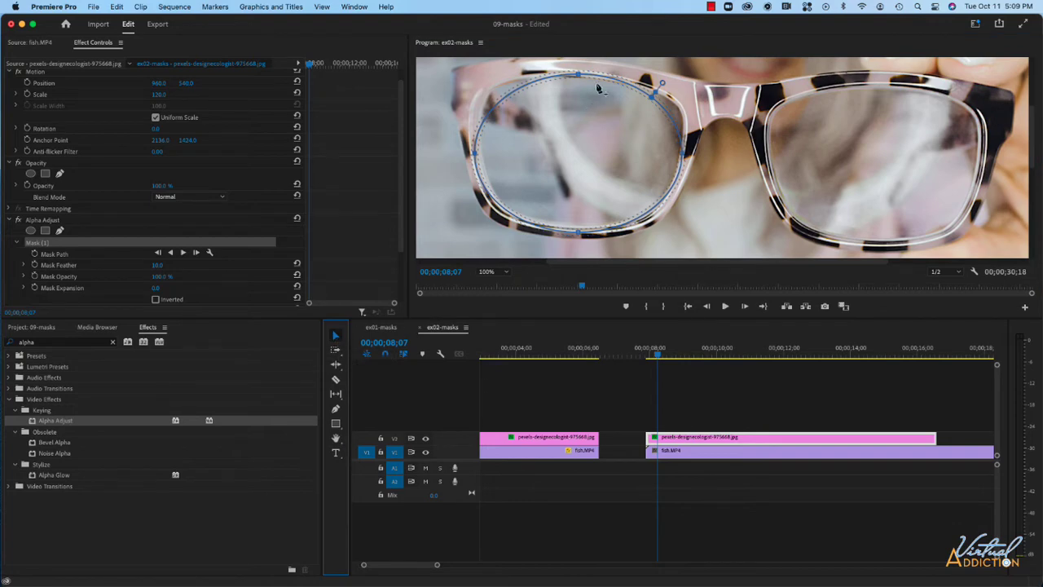
{"action": "left_click", "coordinate": [579, 76]}
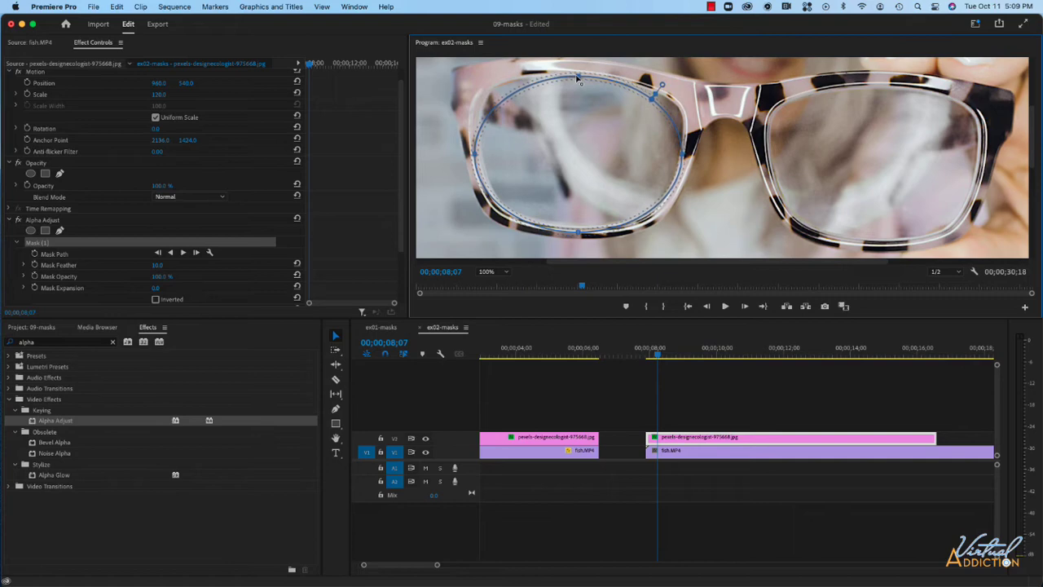
{"action": "left_click_drag", "start_coordinate": [683, 157], "coordinate": [680, 155]}
{"action": "left_click_drag", "start_coordinate": [580, 233], "coordinate": [577, 228]}
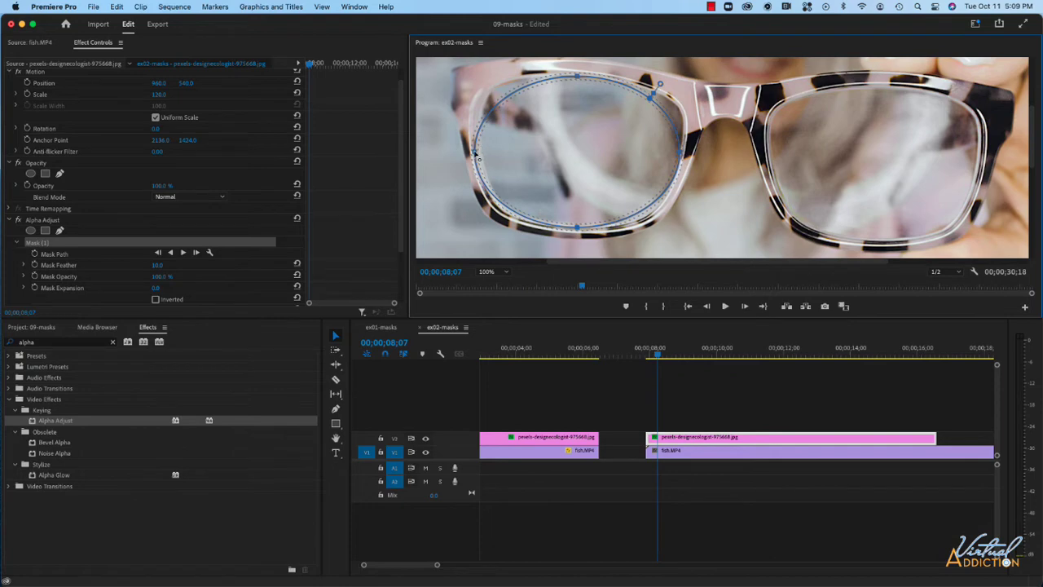
{"action": "left_click_drag", "start_coordinate": [475, 153], "coordinate": [476, 150]}
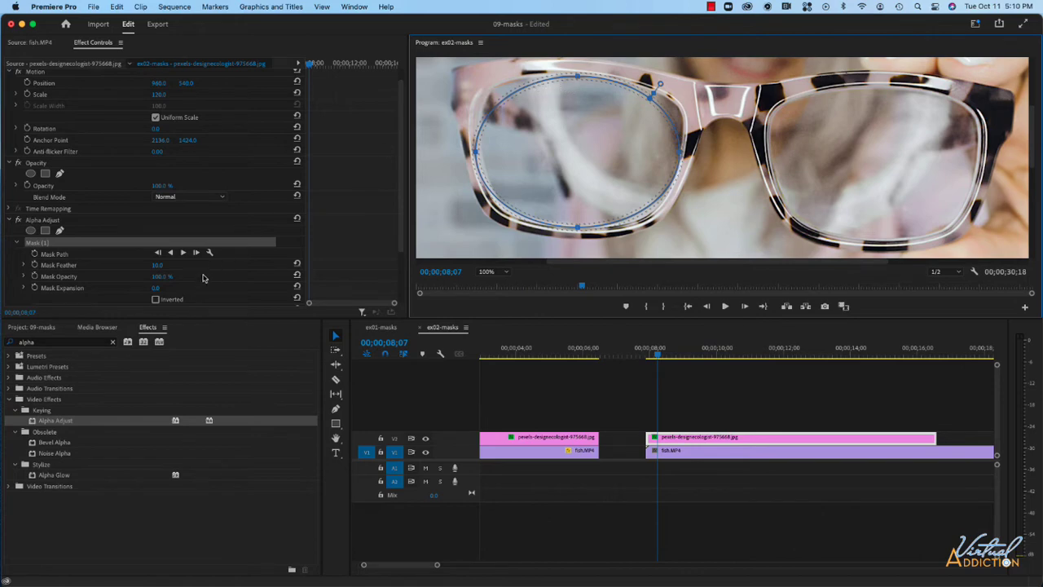
Set the left lens mask's feather to 0 and reshape its curves to follow the lens's squarish outline
{"action": "left_click", "coordinate": [158, 267]}
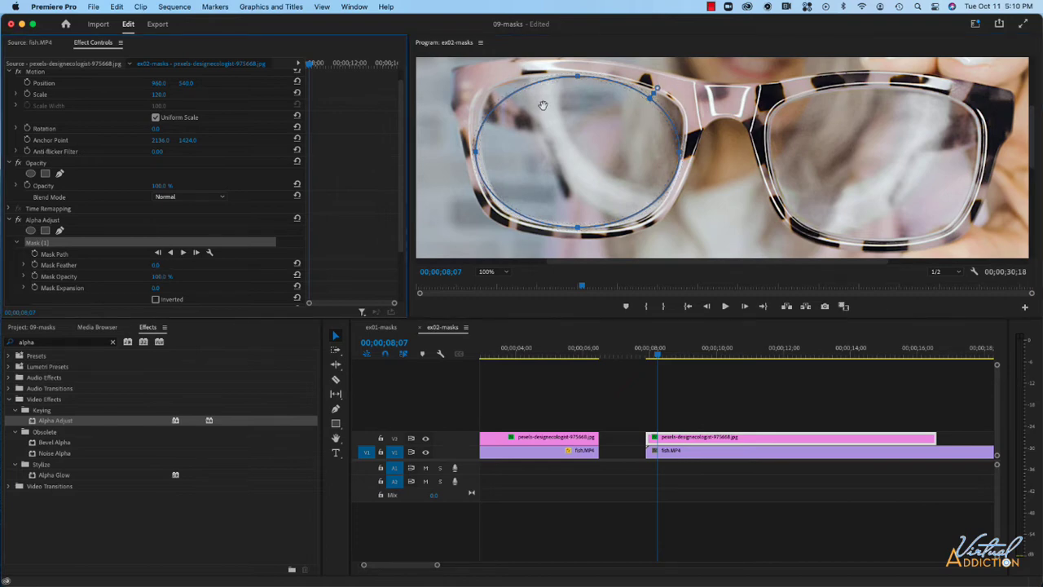
{"action": "left_click", "coordinate": [577, 78]}
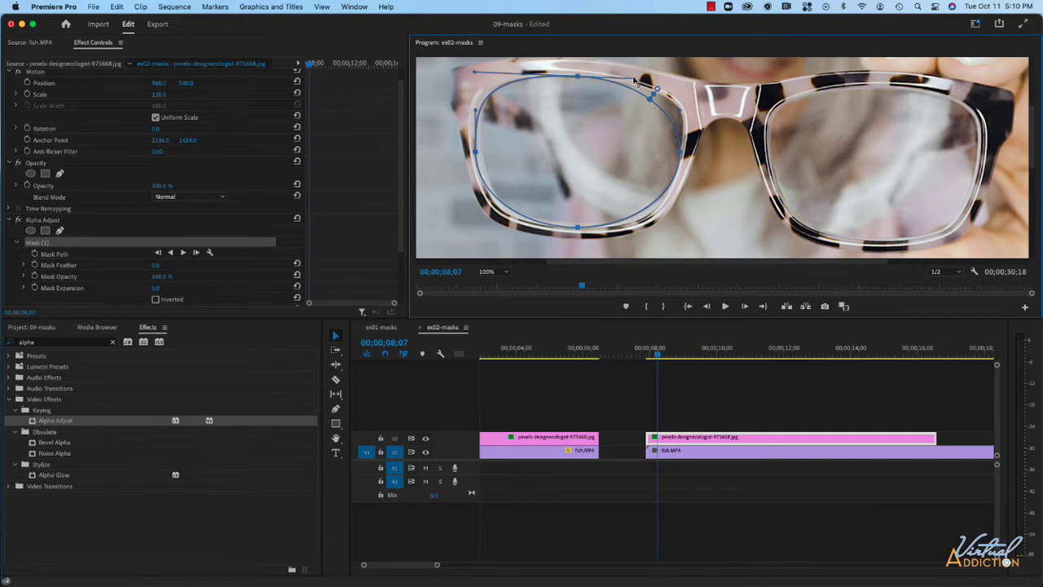
{"action": "left_click_drag", "start_coordinate": [635, 81], "coordinate": [694, 85]}
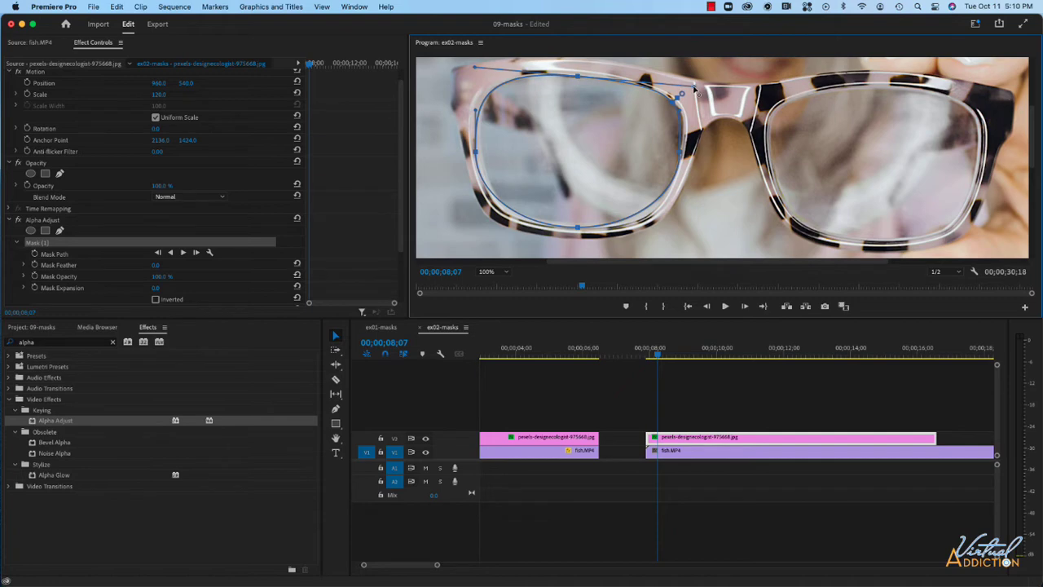
{"action": "left_click_drag", "start_coordinate": [476, 153], "coordinate": [476, 152]}
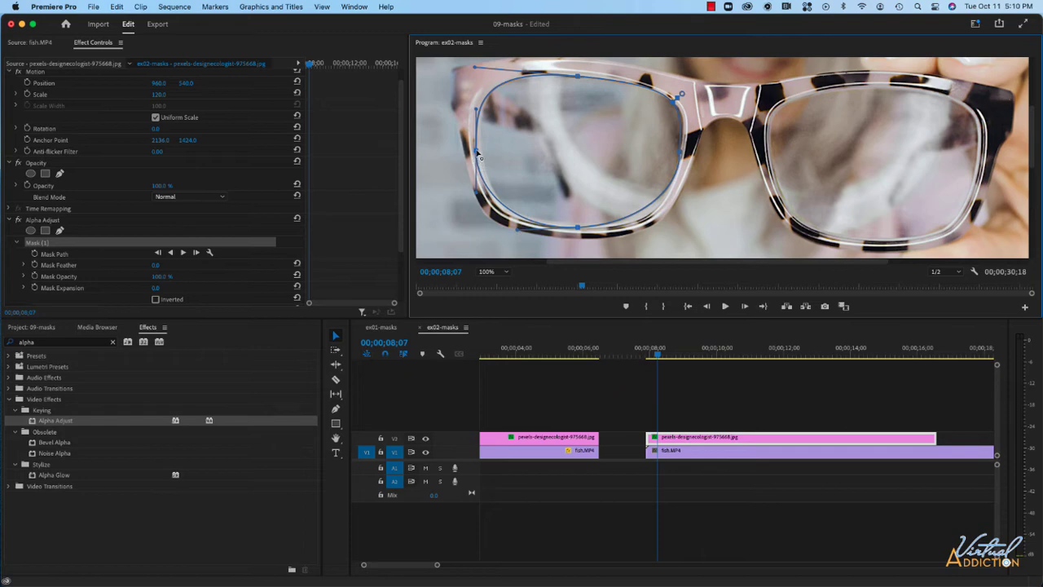
{"action": "left_click_drag", "start_coordinate": [476, 152], "coordinate": [477, 152]}
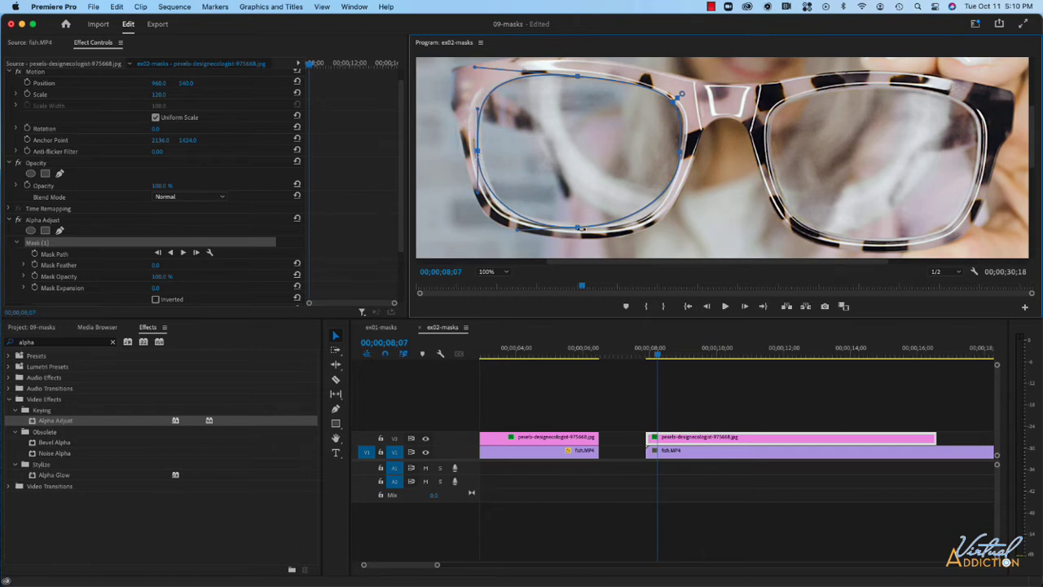
{"action": "left_click", "coordinate": [578, 230]}
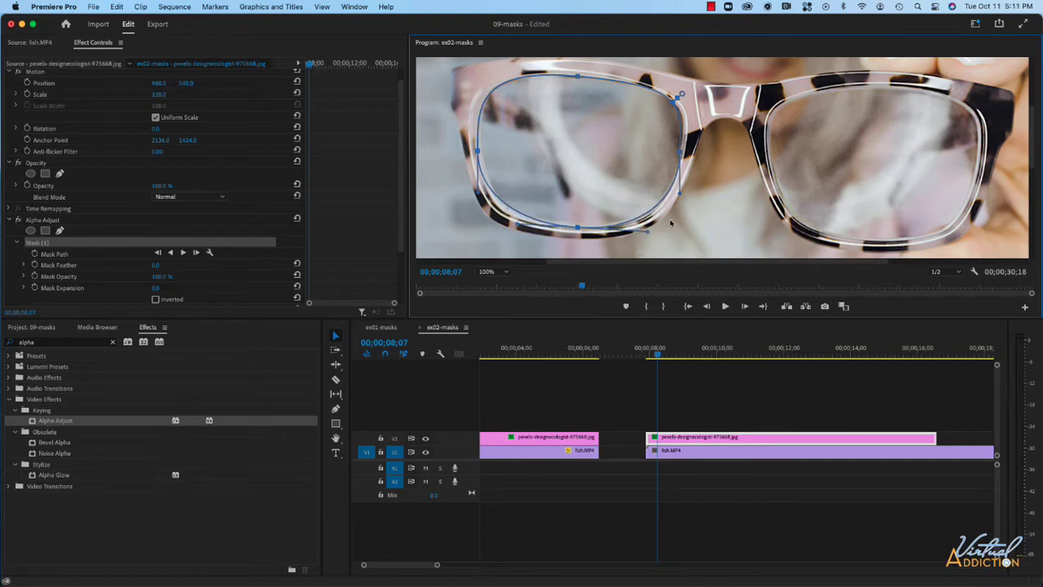
{"action": "left_click", "coordinate": [681, 152]}
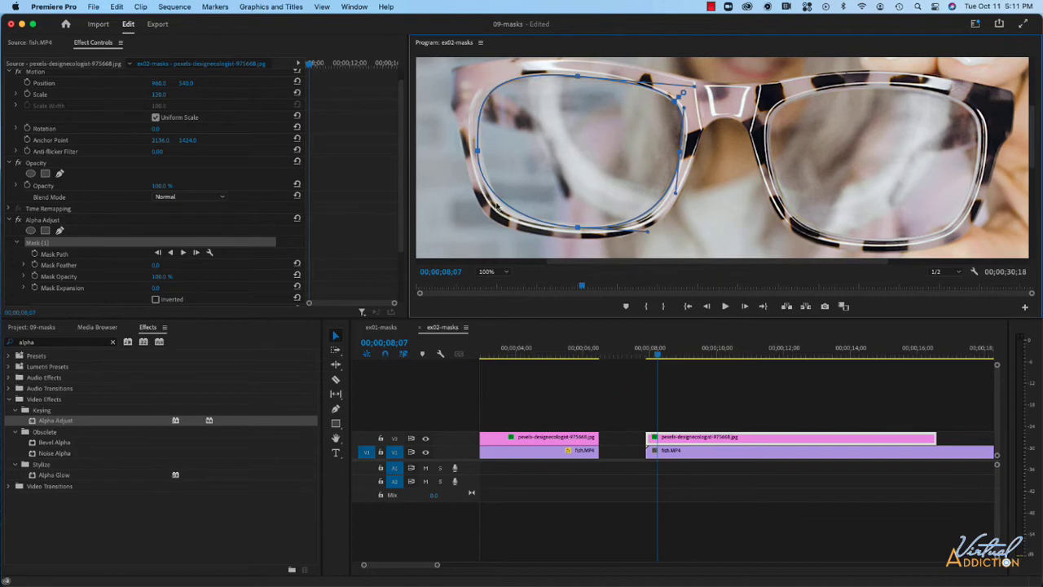
{"action": "left_click", "coordinate": [579, 228]}
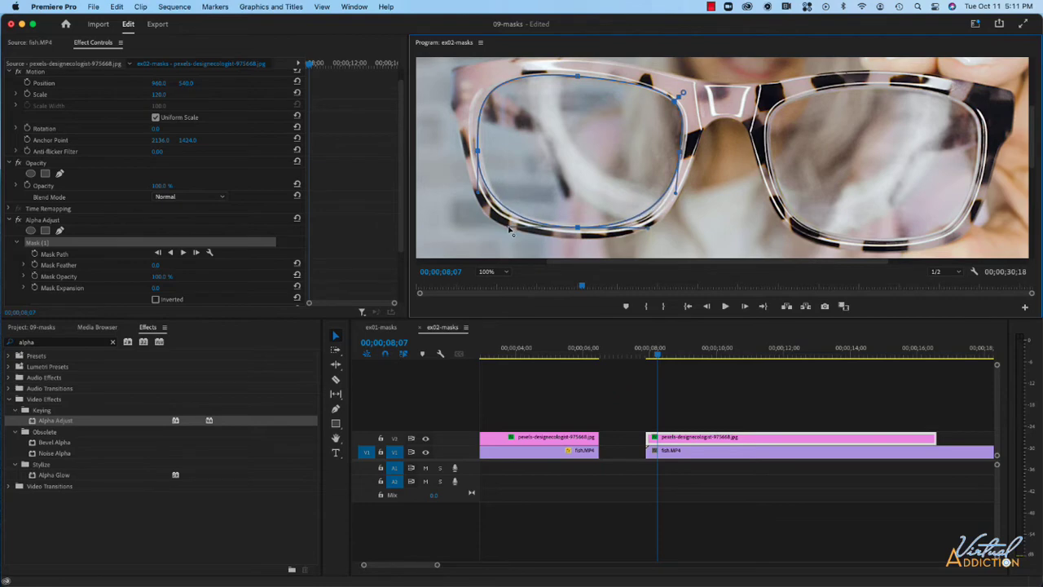
{"action": "left_click_drag", "start_coordinate": [478, 152], "coordinate": [481, 153]}
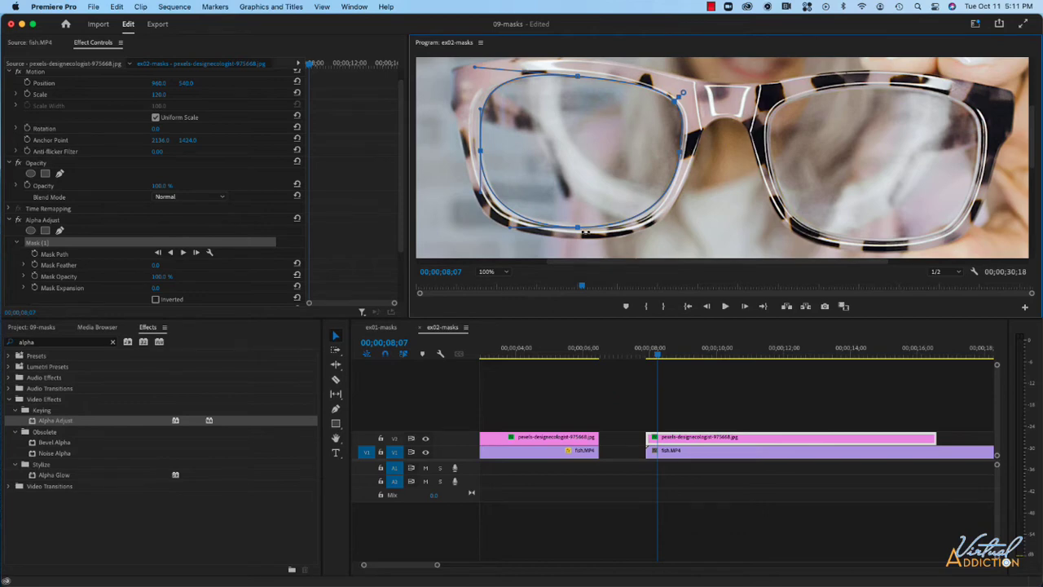
Turn on Invert Alpha for the Alpha Adjust effect so the fish video shows through the left lens
{"action": "scroll", "coordinate": [51, 189], "scroll_direction": "down", "scroll_amount": 3}
{"action": "left_click", "coordinate": [50, 189]}
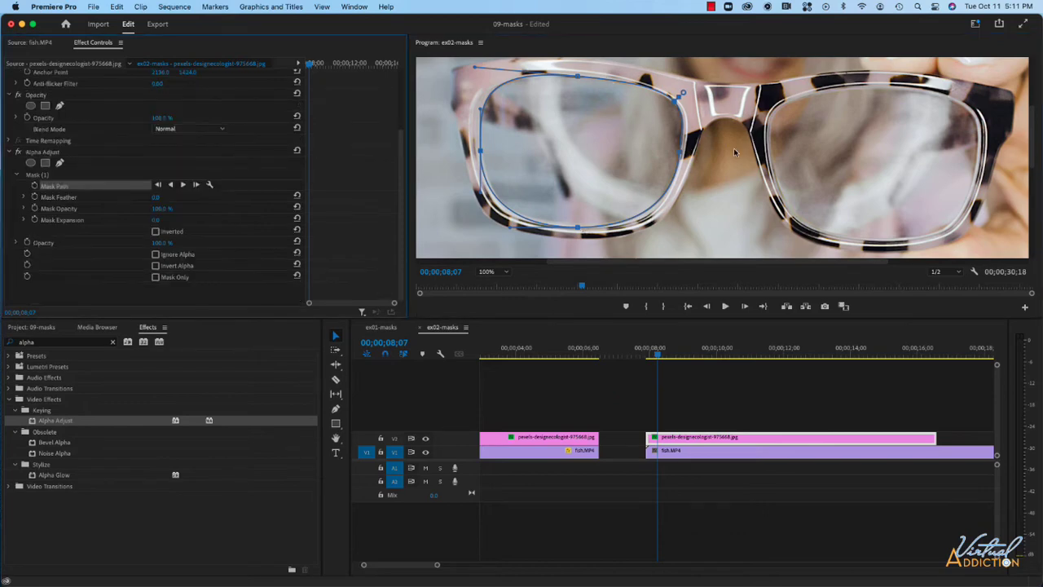
{"action": "left_click", "coordinate": [156, 265]}
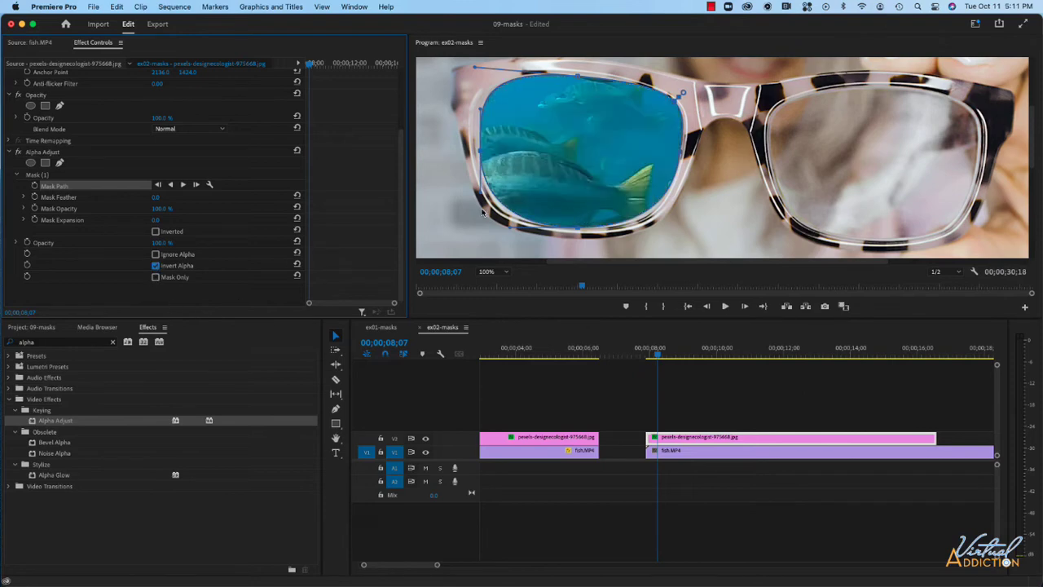
Refine the bottom point and both lower curves of the left lens mask to match the lower rim of the lens
{"action": "left_click_drag", "start_coordinate": [509, 228], "coordinate": [499, 230]}
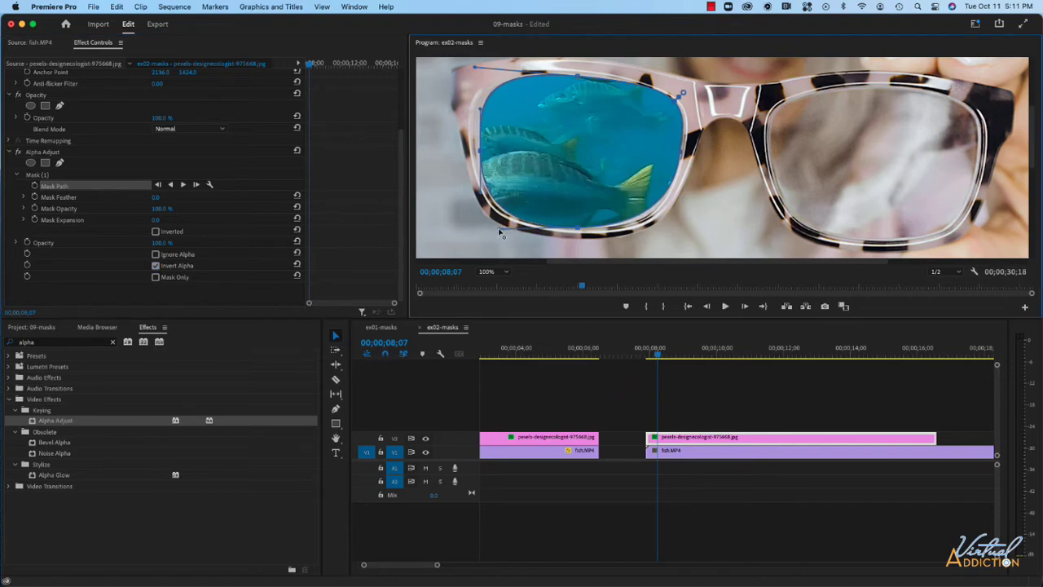
{"action": "left_click", "coordinate": [578, 230]}
{"action": "mouse_move", "coordinate": [649, 231]}
{"action": "left_mouse_down"}
{"action": "mouse_move", "coordinate": [655, 239]}
{"action": "mouse_move", "coordinate": [497, 244]}
{"action": "mouse_move", "coordinate": [634, 235]}
{"action": "mouse_move", "coordinate": [643, 245]}
{"action": "left_mouse_up"}
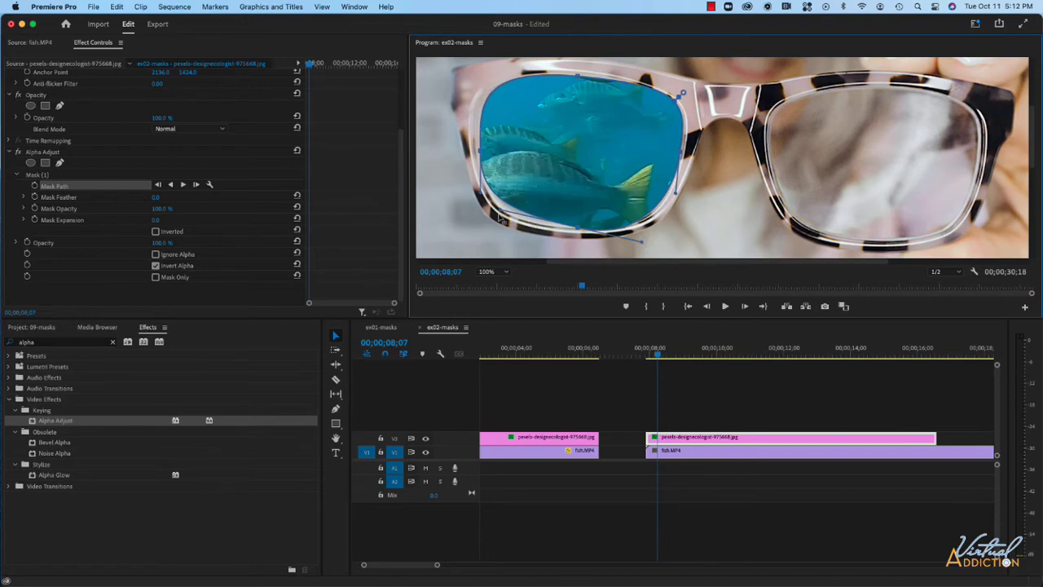
{"action": "left_click_drag", "start_coordinate": [500, 211], "coordinate": [493, 232]}
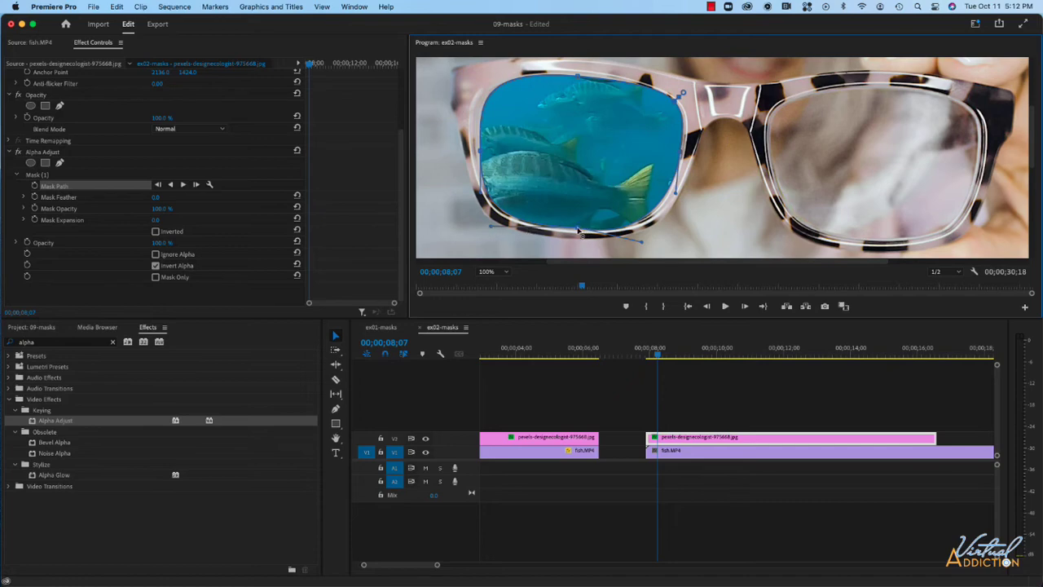
{"action": "left_click_drag", "start_coordinate": [578, 229], "coordinate": [577, 231]}
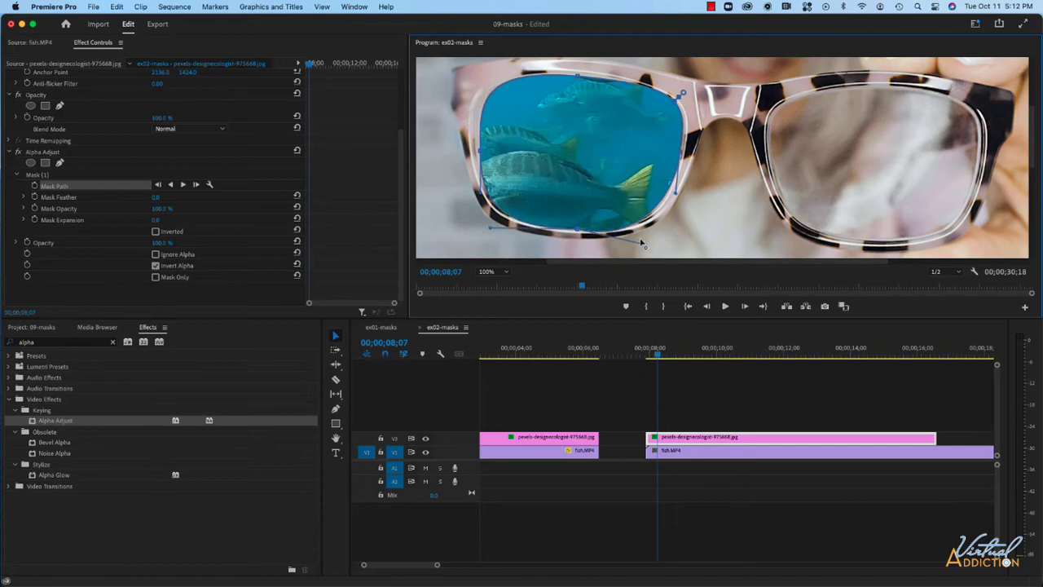
{"action": "left_click_drag", "start_coordinate": [642, 246], "coordinate": [657, 241]}
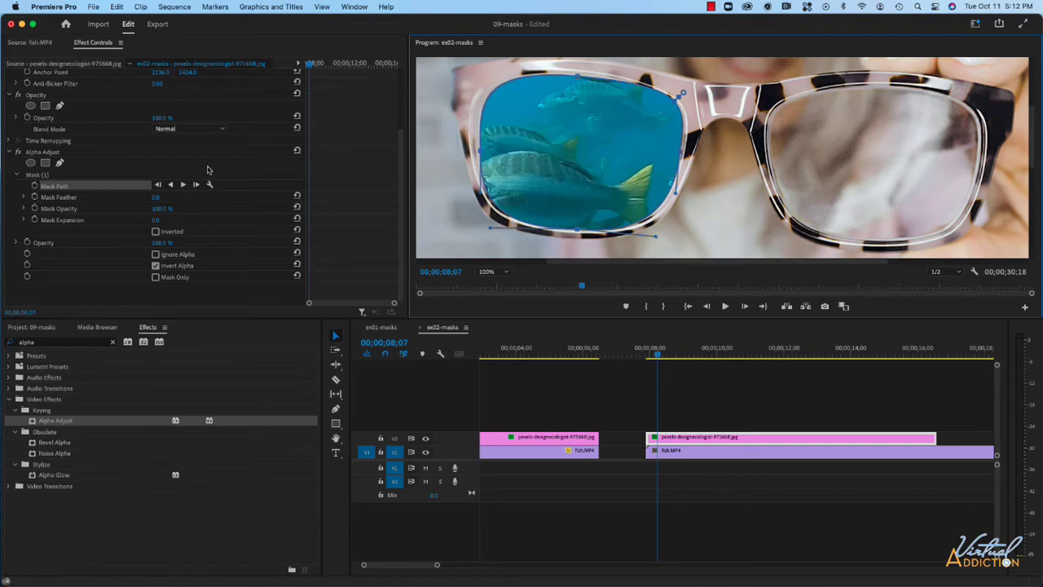
Add a second ellipse mask to the Alpha Adjust effect and roughly fit it over the right lens
{"action": "left_click", "coordinate": [30, 163]}
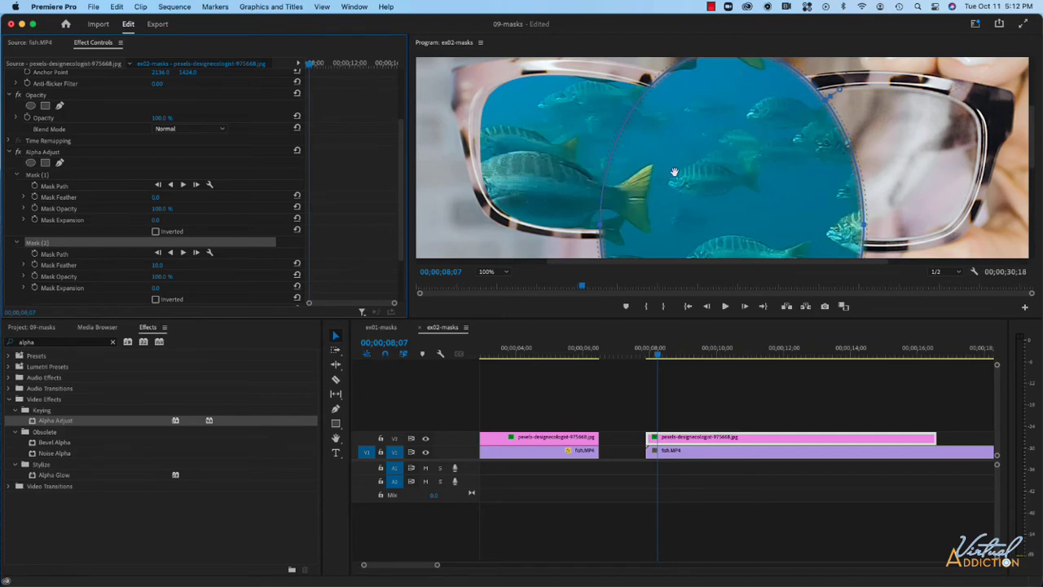
{"action": "left_click", "coordinate": [505, 272]}
{"action": "left_click", "coordinate": [491, 282]}
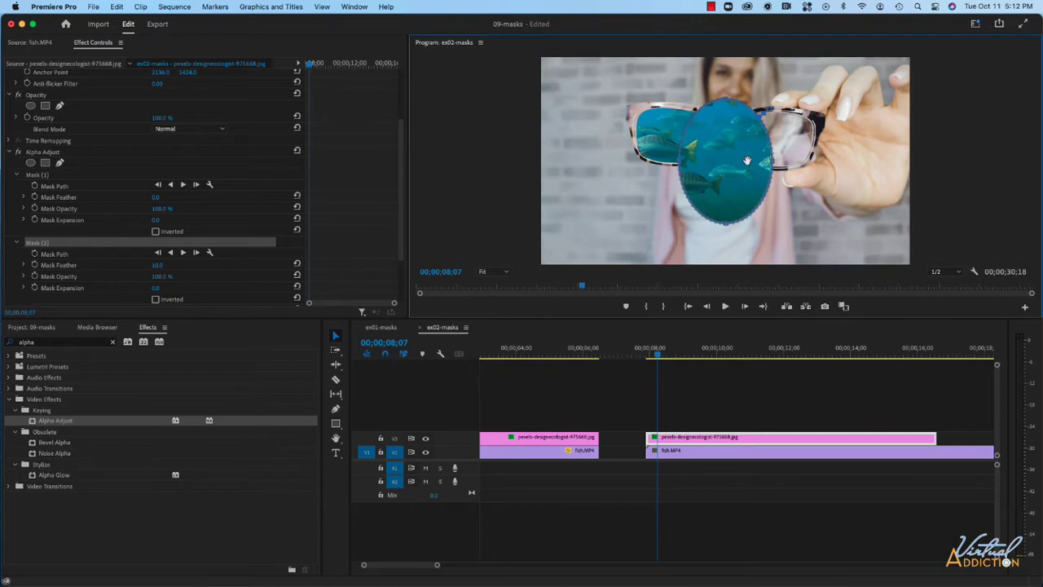
{"action": "left_click_drag", "start_coordinate": [727, 228], "coordinate": [777, 174]}
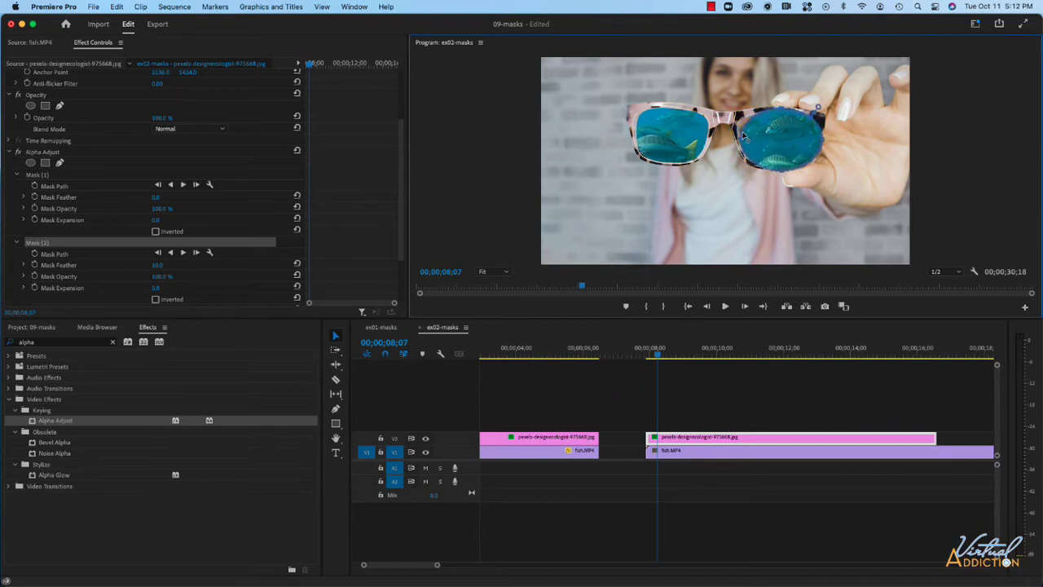
{"action": "left_click_drag", "start_coordinate": [826, 146], "coordinate": [816, 143]}
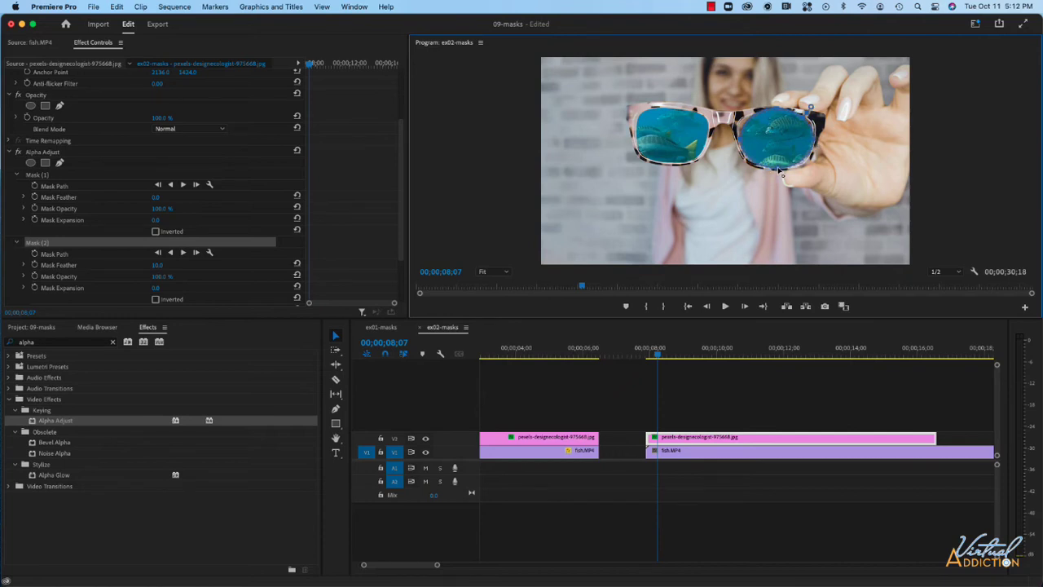
Set the right lens mask's feather to 0
{"action": "left_click", "coordinate": [494, 272]}
{"action": "left_click", "coordinate": [496, 338]}
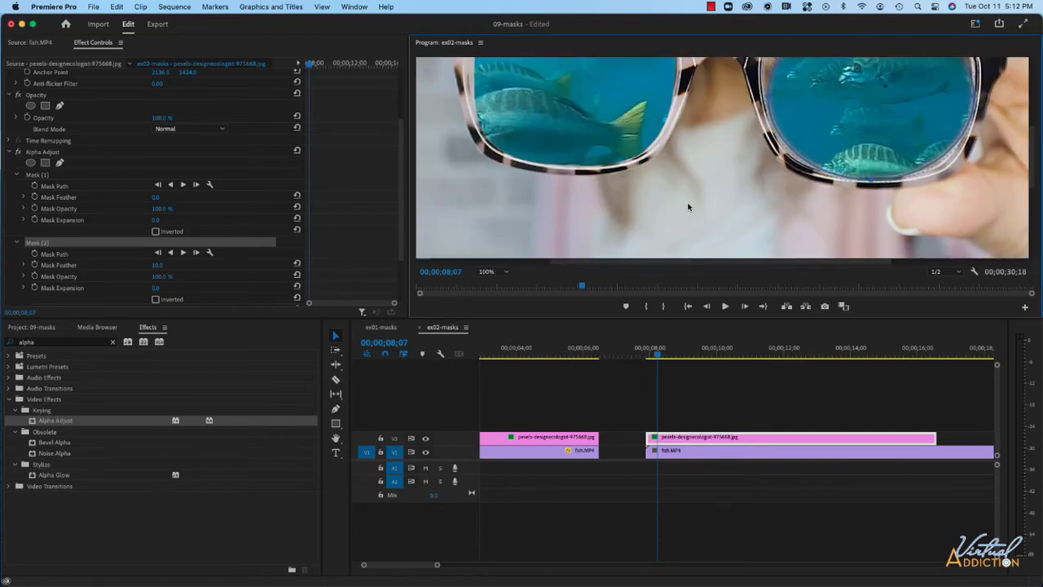
{"action": "key", "text": "h"}
{"action": "left_click_drag", "start_coordinate": [766, 170], "coordinate": [586, 228]}
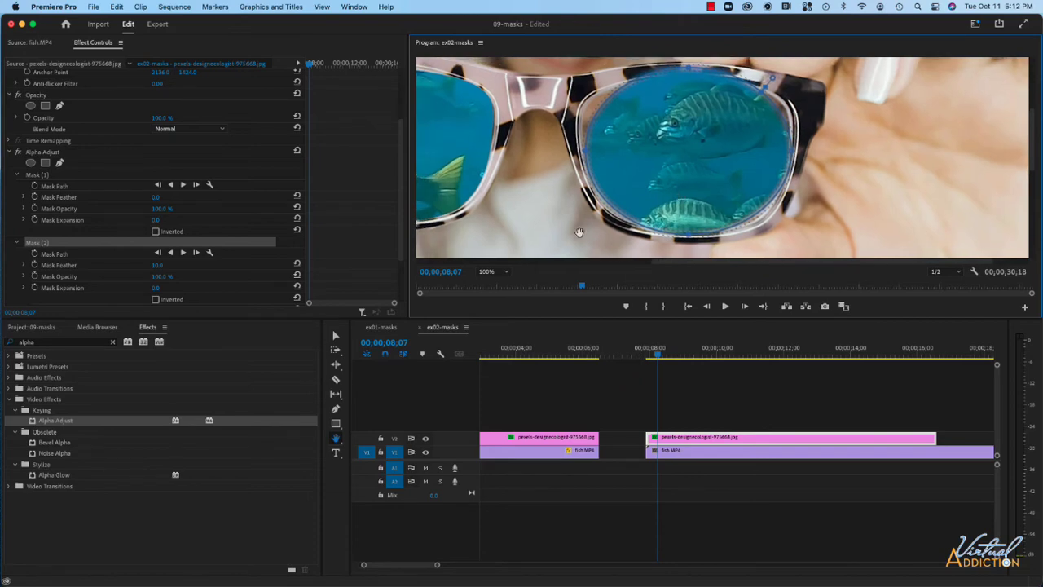
{"action": "key", "text": "v"}
{"action": "left_click_drag", "start_coordinate": [161, 269], "coordinate": [143, 269]}
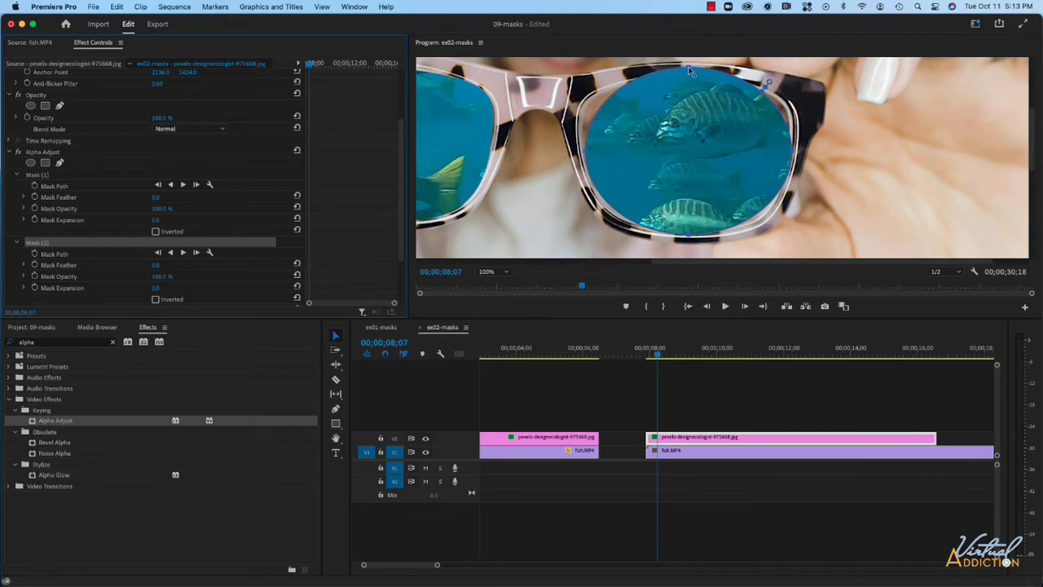
Move the top, bottom and outer side points of the right lens mask inward onto the lens edge
{"action": "left_click_drag", "start_coordinate": [689, 69], "coordinate": [687, 77]}
{"action": "left_click_drag", "start_coordinate": [688, 234], "coordinate": [687, 230]}
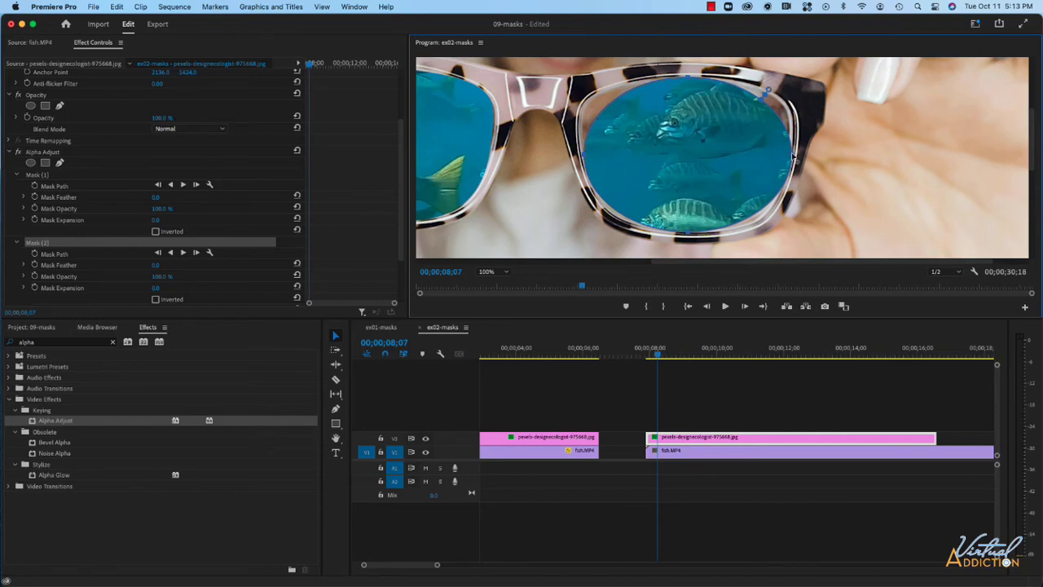
{"action": "left_click_drag", "start_coordinate": [793, 154], "coordinate": [788, 150]}
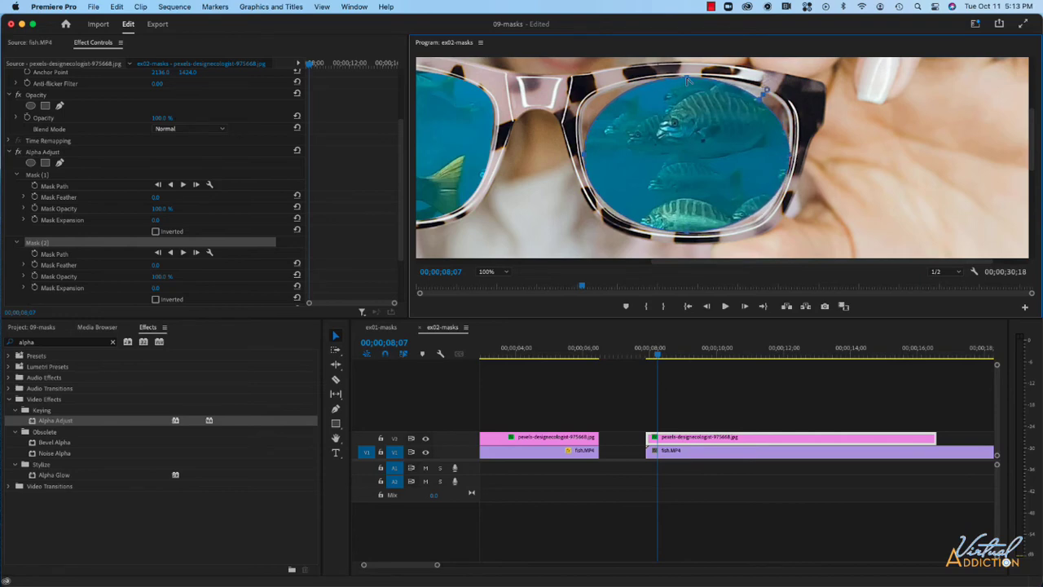
Extend the curve handles at the top and bottom points of the right lens mask so its corners follow the rim
{"action": "left_click_drag", "start_coordinate": [630, 82], "coordinate": [555, 84]}
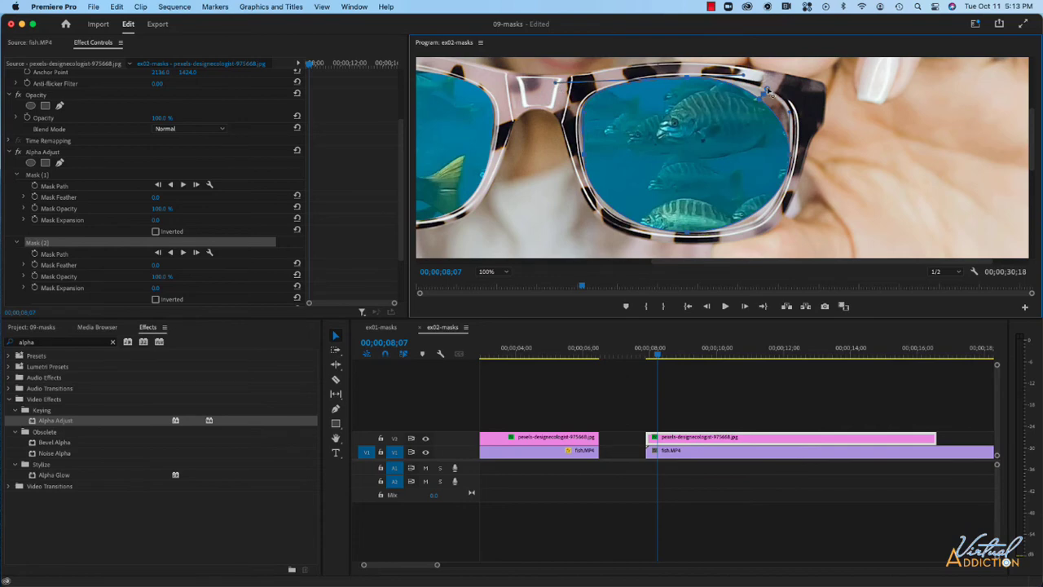
{"action": "left_click_drag", "start_coordinate": [743, 75], "coordinate": [796, 86]}
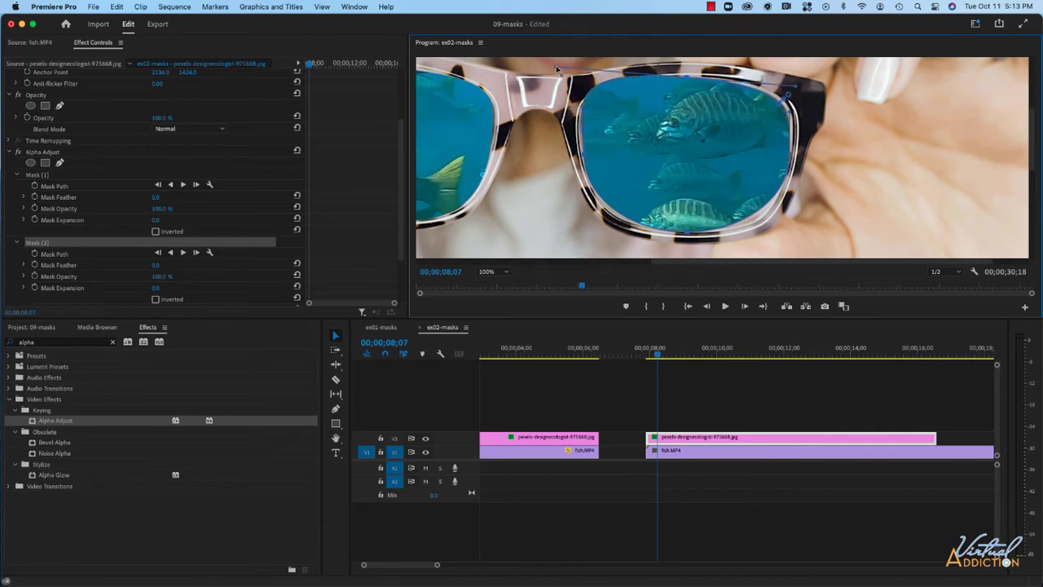
{"action": "left_click_drag", "start_coordinate": [556, 67], "coordinate": [557, 79]}
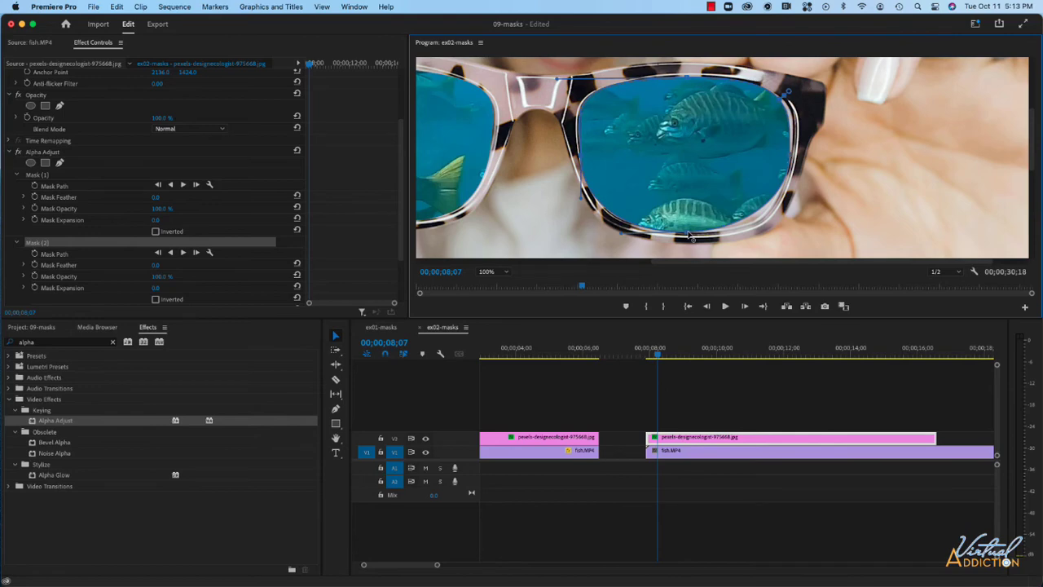
{"action": "left_click", "coordinate": [687, 232]}
{"action": "left_click_drag", "start_coordinate": [743, 234], "coordinate": [767, 241]}
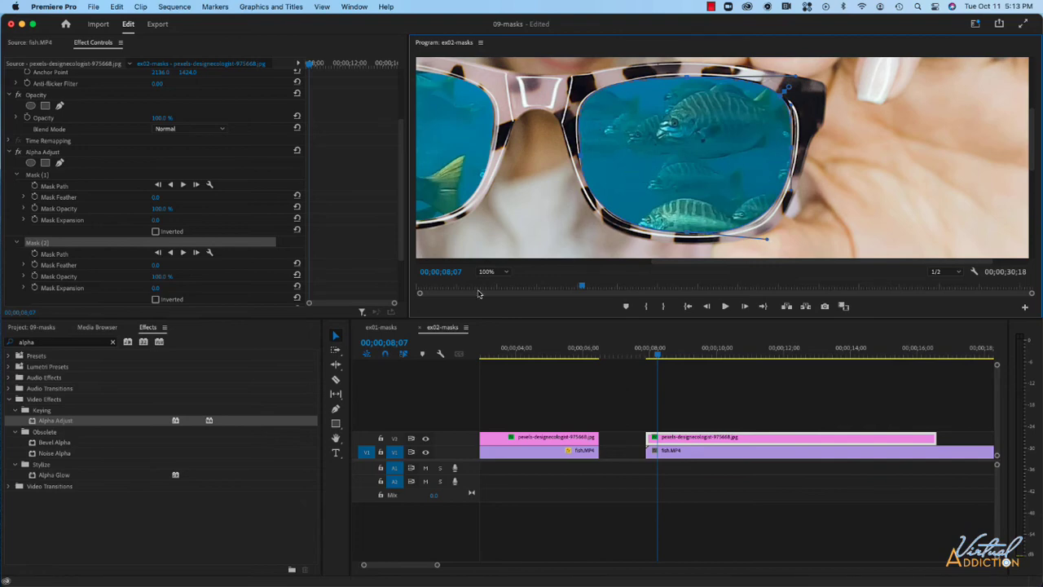
Fit the whole frame in the program view and play the second glasses clip from its start to check both lens masks
{"action": "left_click", "coordinate": [494, 271]}
{"action": "left_click", "coordinate": [492, 283]}
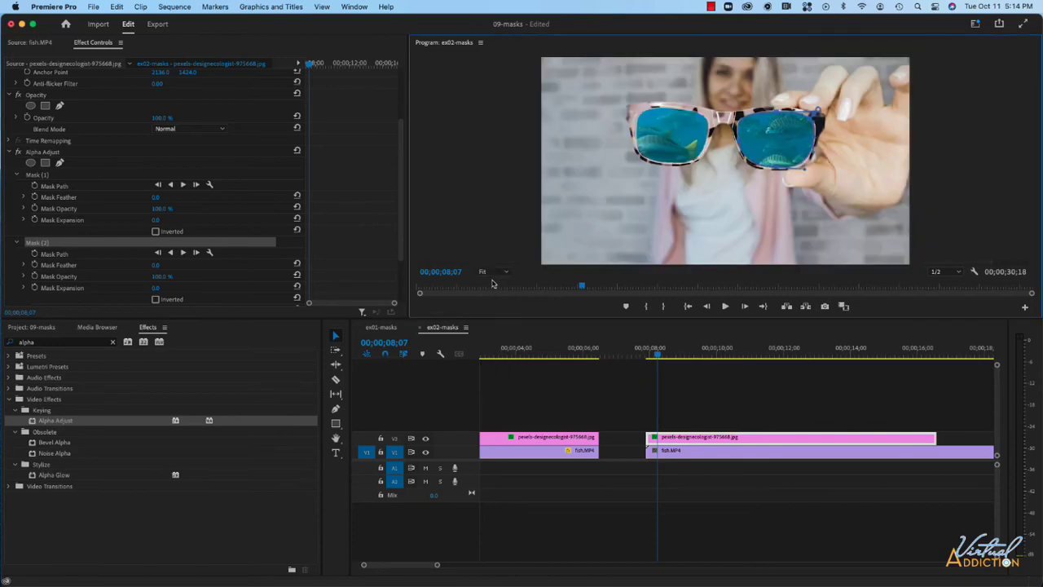
{"action": "left_click_drag", "start_coordinate": [656, 356], "coordinate": [646, 357]}
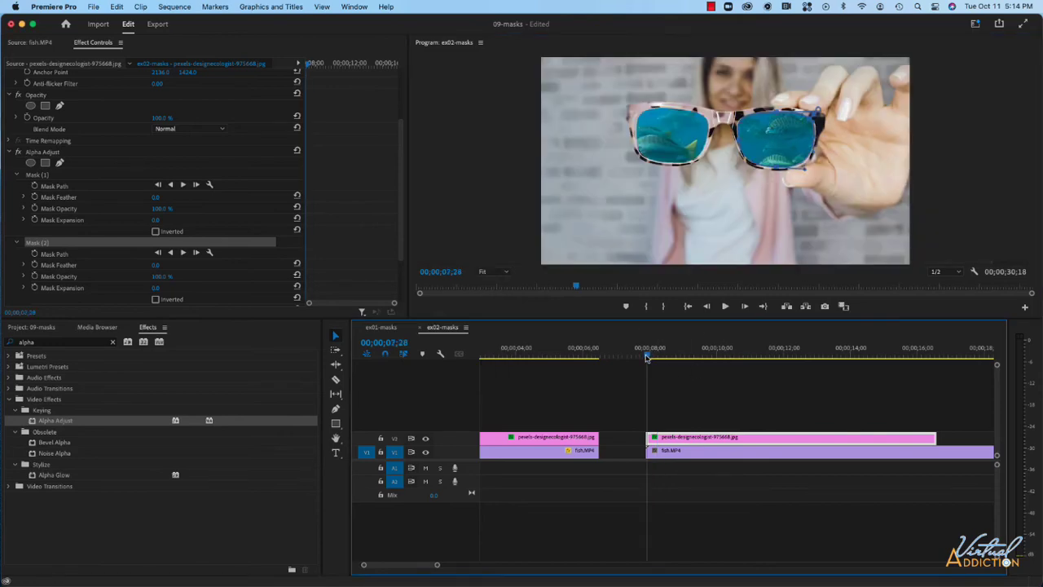
{"action": "key", "text": "minus"}
{"action": "key", "text": "space"}
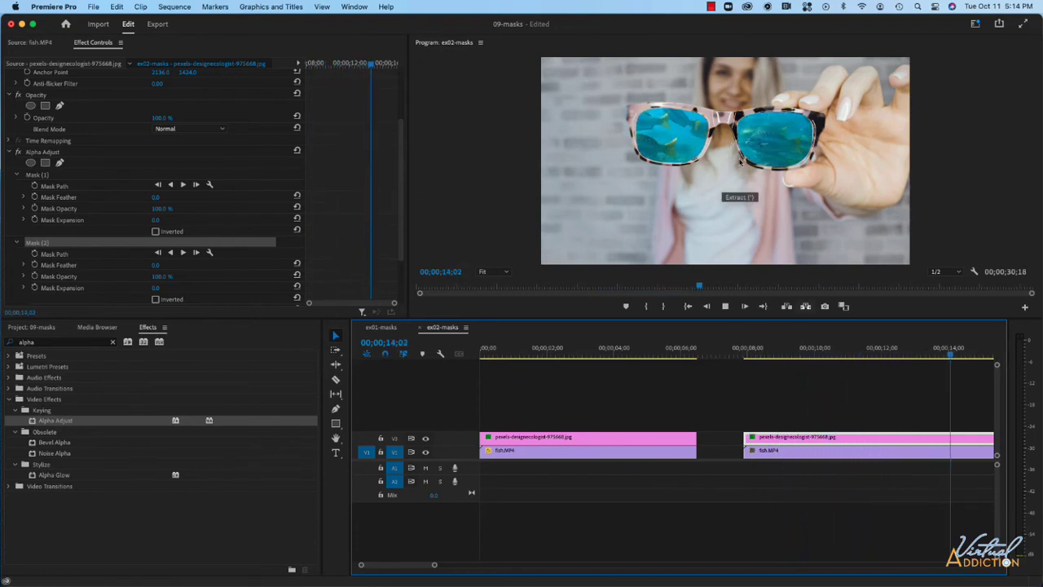
{"action": "key", "text": "space"}
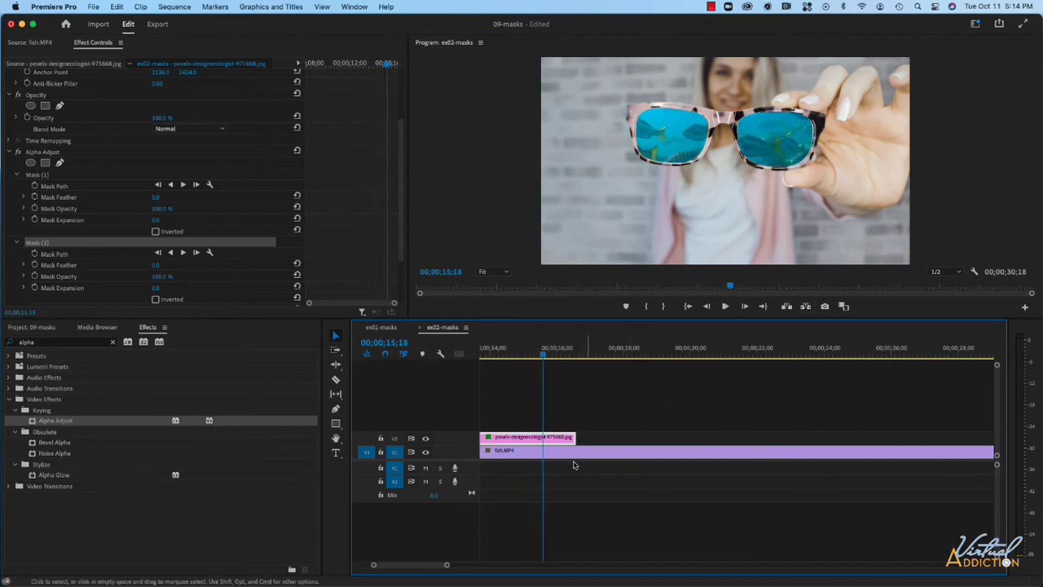
Scale the fish.MP4 clip under the masked photo to 66 and scrub through the sequence to check the fish in the lenses
{"action": "left_click", "coordinate": [560, 454]}
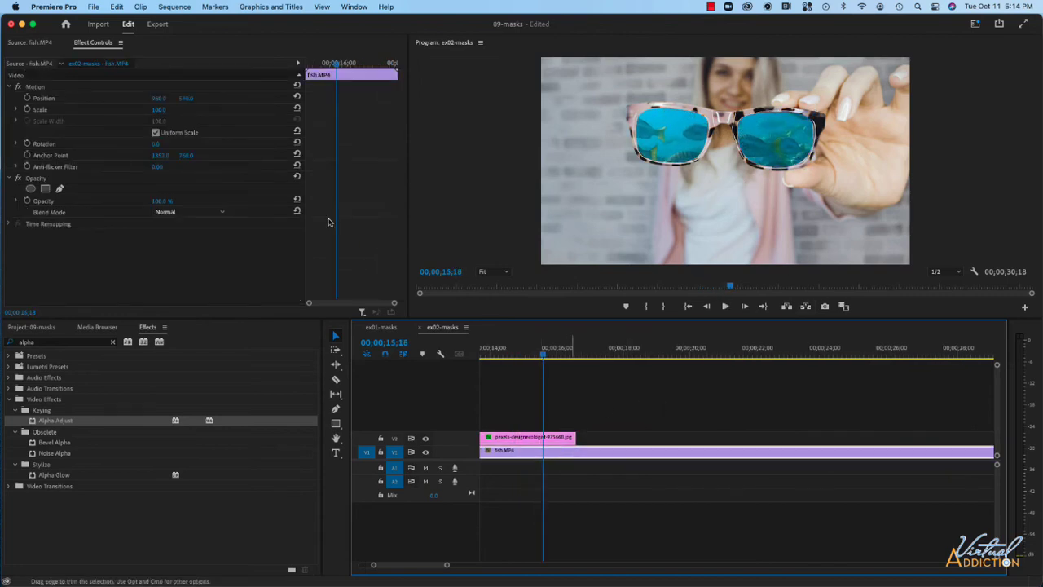
{"action": "left_click_drag", "start_coordinate": [157, 111], "coordinate": [136, 111]}
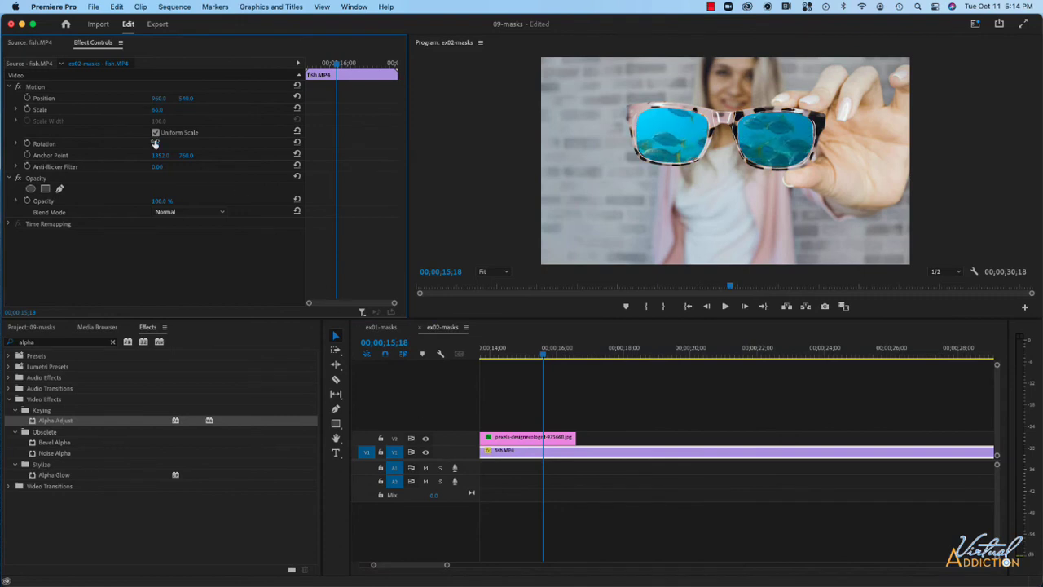
{"action": "left_click_drag", "start_coordinate": [544, 356], "coordinate": [618, 361]}
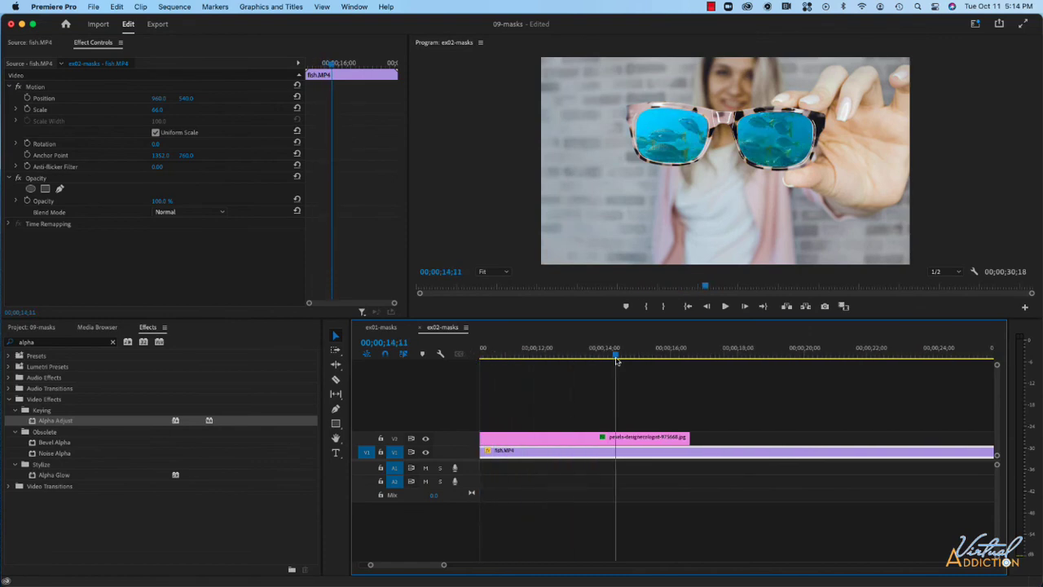